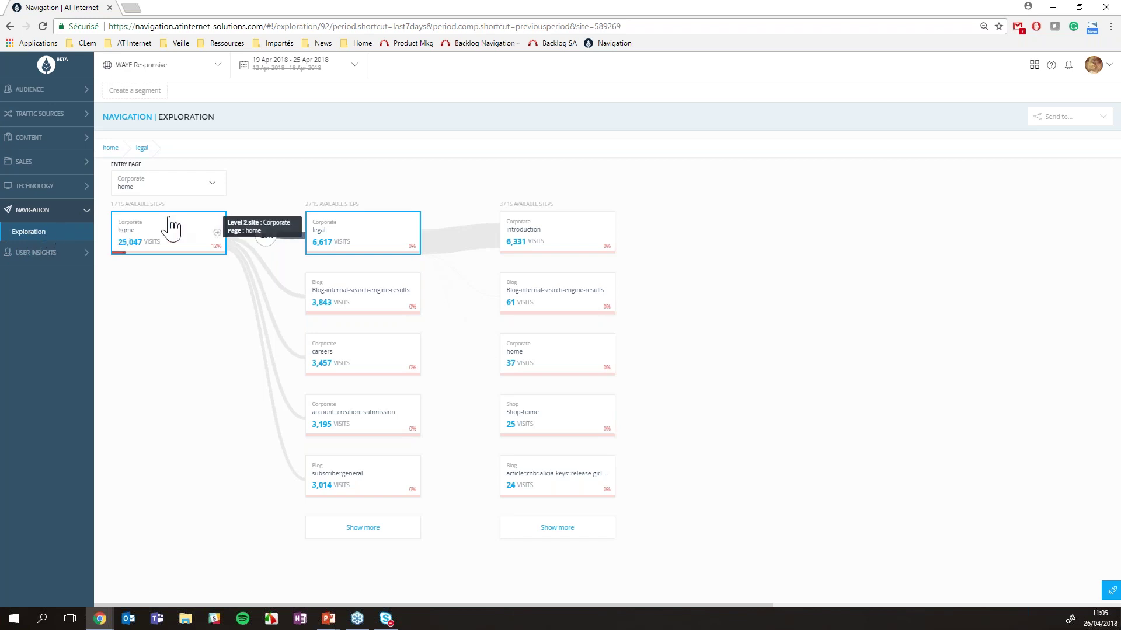
# Trace the path from home through Blog-internal-search-engine-results and article::blues::bb-king::2013-tour-dates to account::creation::submission.
pyautogui.click(214, 186)
pyautogui.click(214, 186)
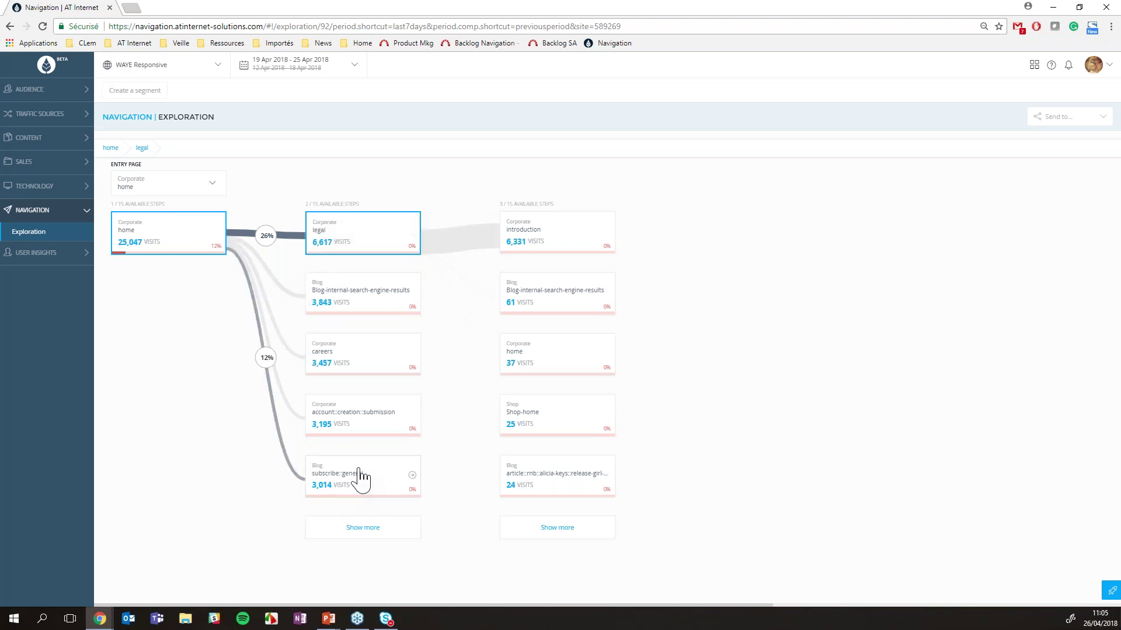
pyautogui.click(371, 301)
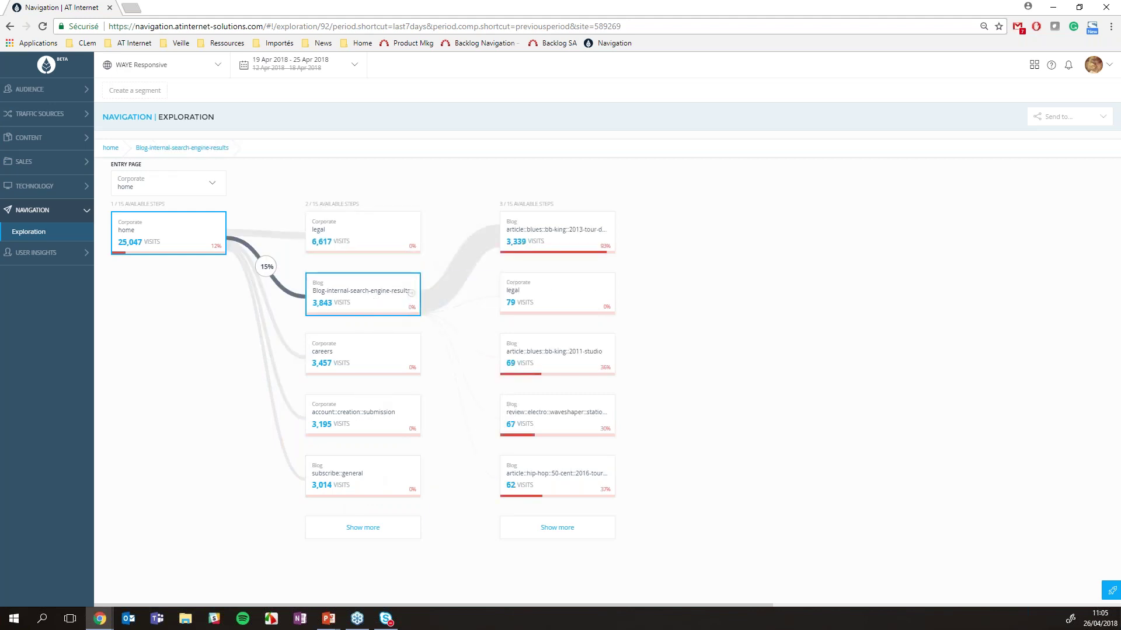
pyautogui.click(561, 234)
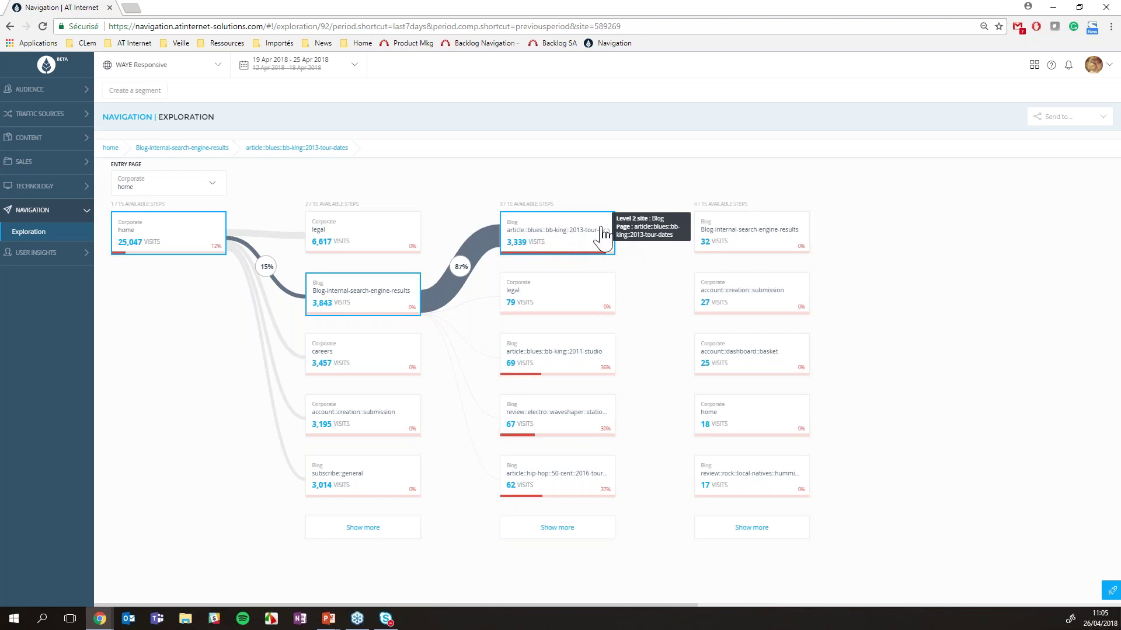
pyautogui.click(747, 297)
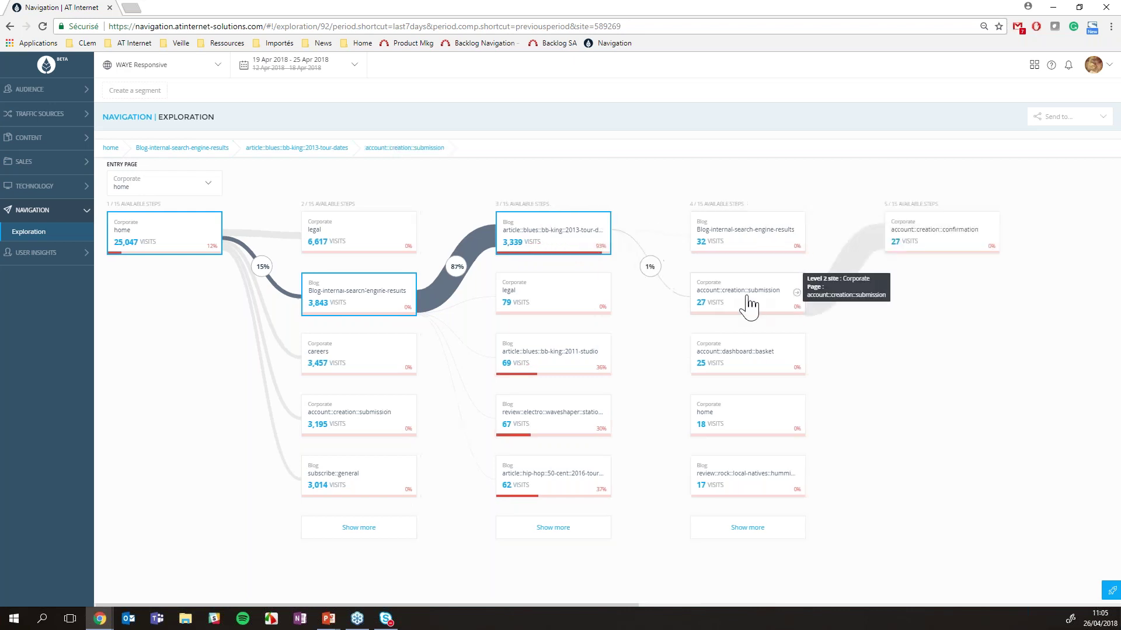
# Extend the path through account::creation::confirmation, account::dashboard::main and article::blues::bb-king::release-one-kind-favor to account::dashboard::basket.
pyautogui.click(899, 237)
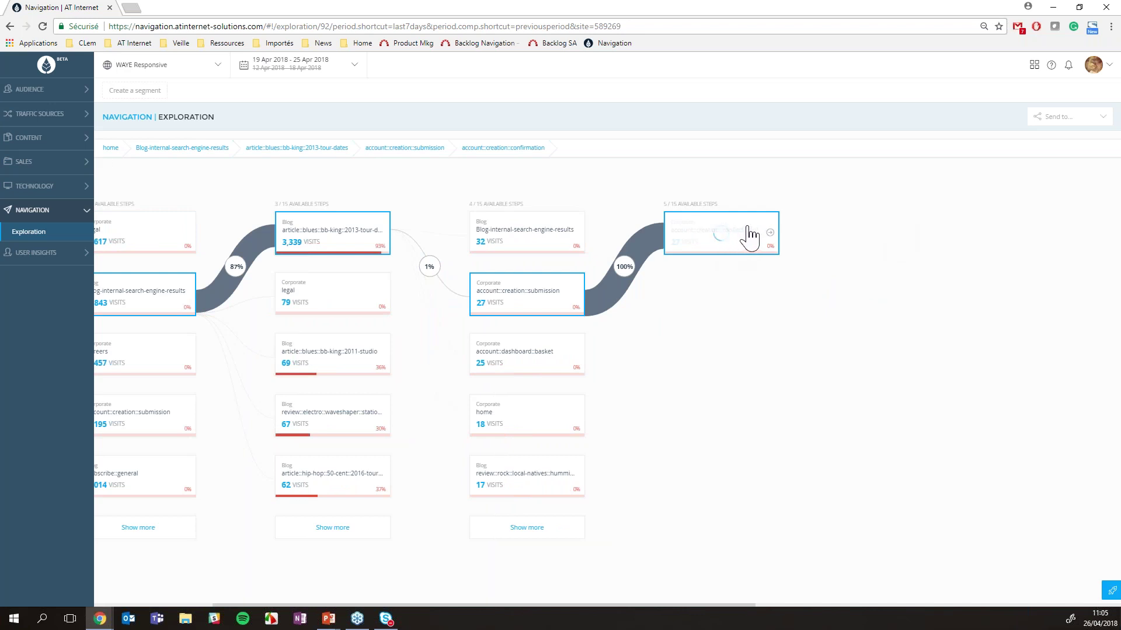
pyautogui.click(898, 236)
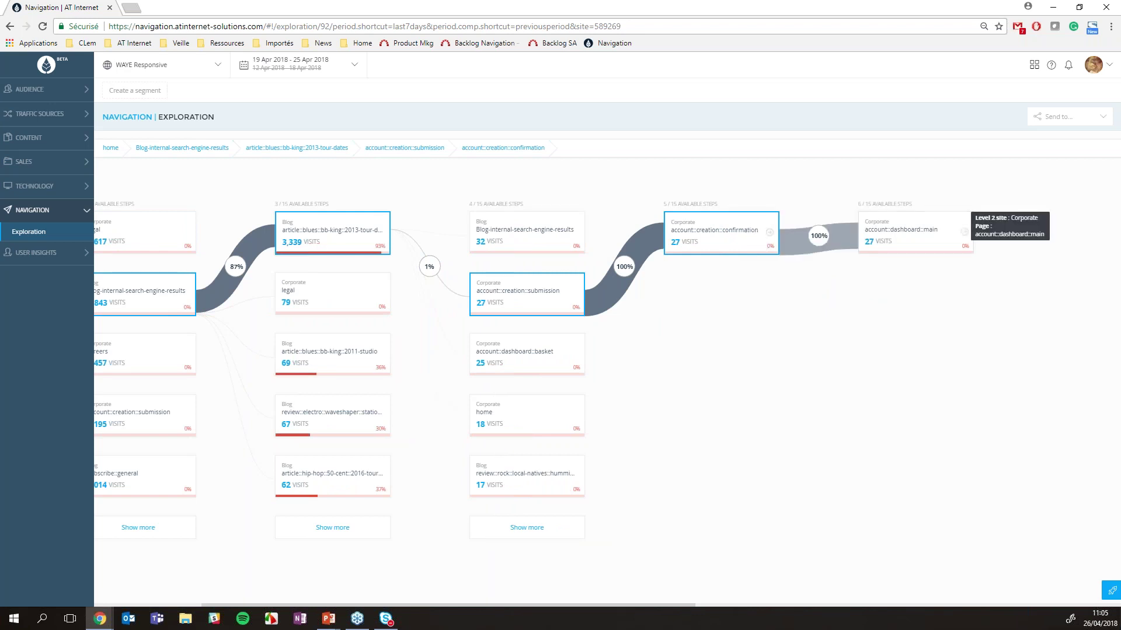
pyautogui.click(902, 237)
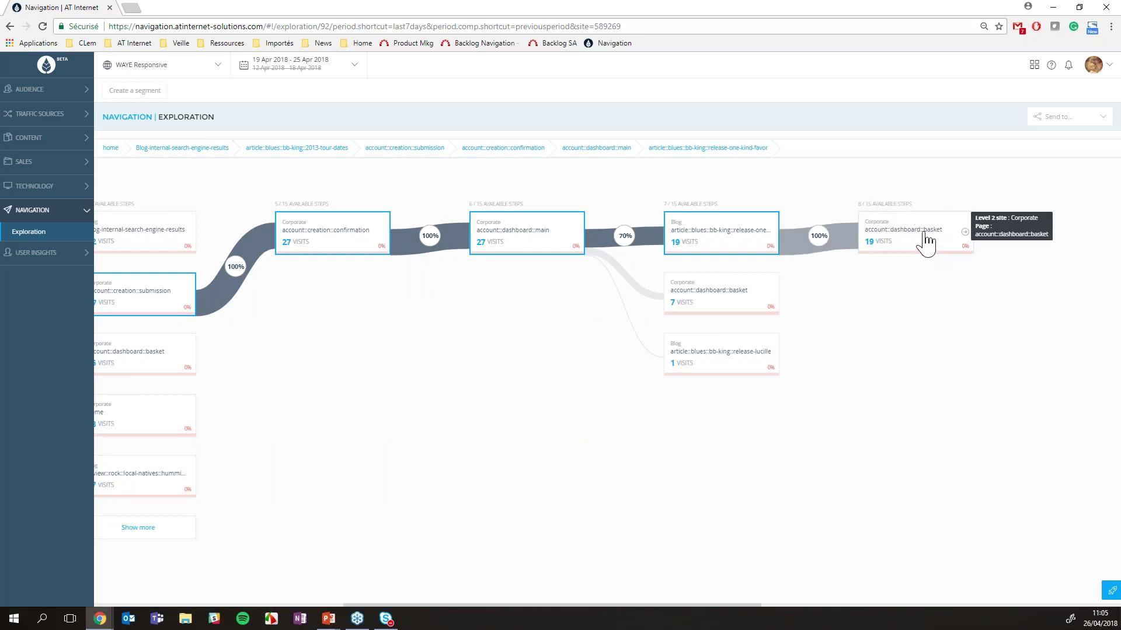
pyautogui.click(925, 240)
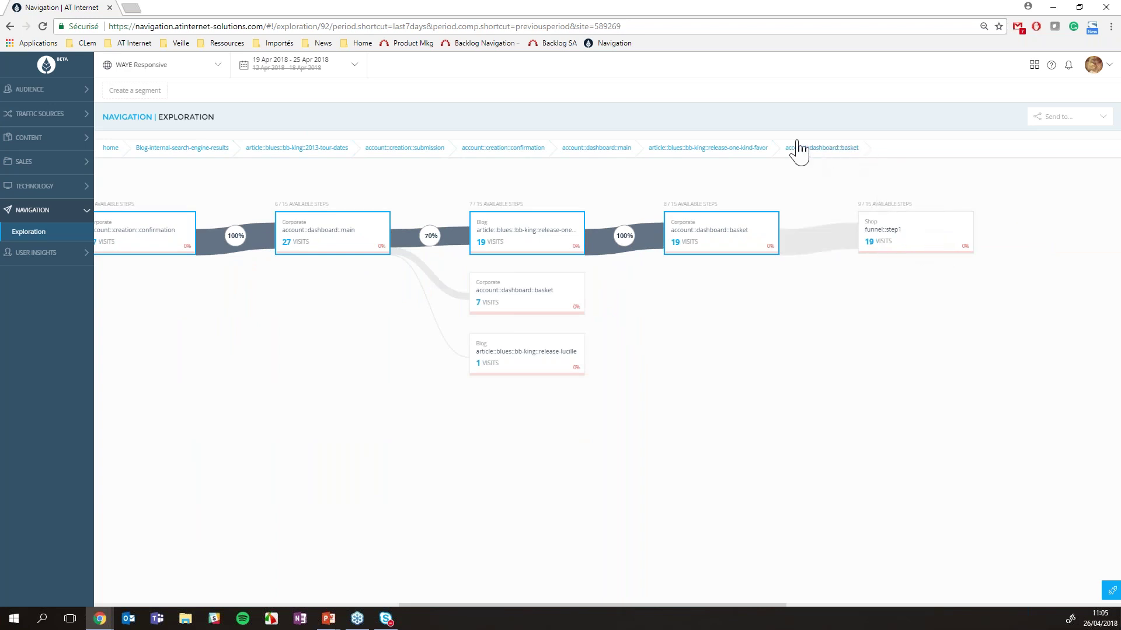
# Go back to account::creation::confirmation in the path and examine the expanded list of fourth-step pages.
pyautogui.click(510, 153)
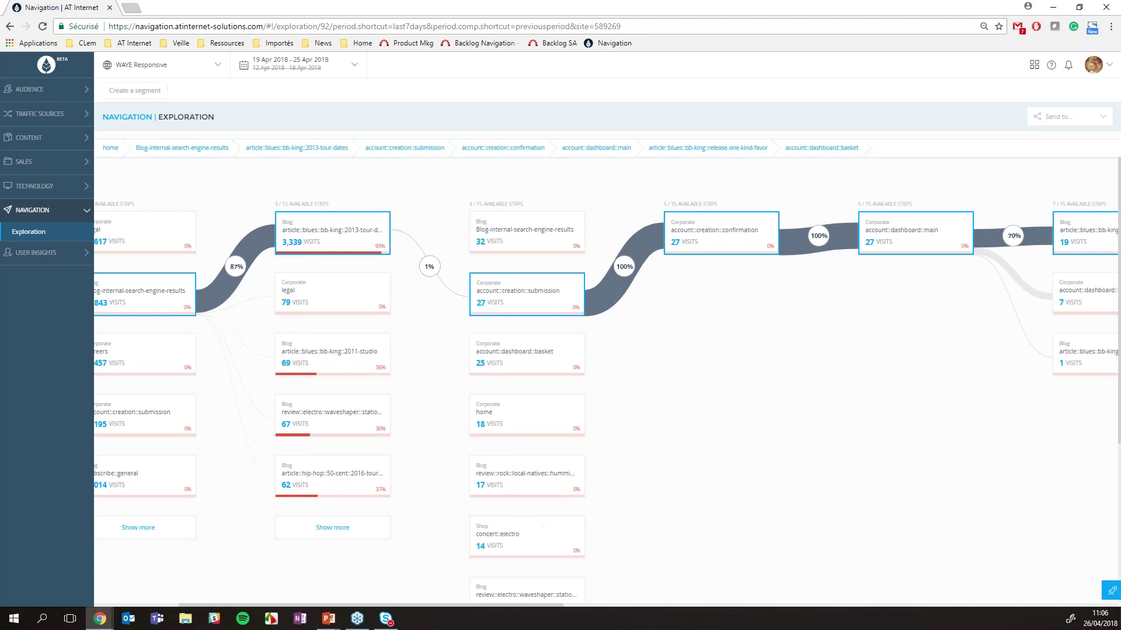
pyautogui.scroll(-4, 516, 458)
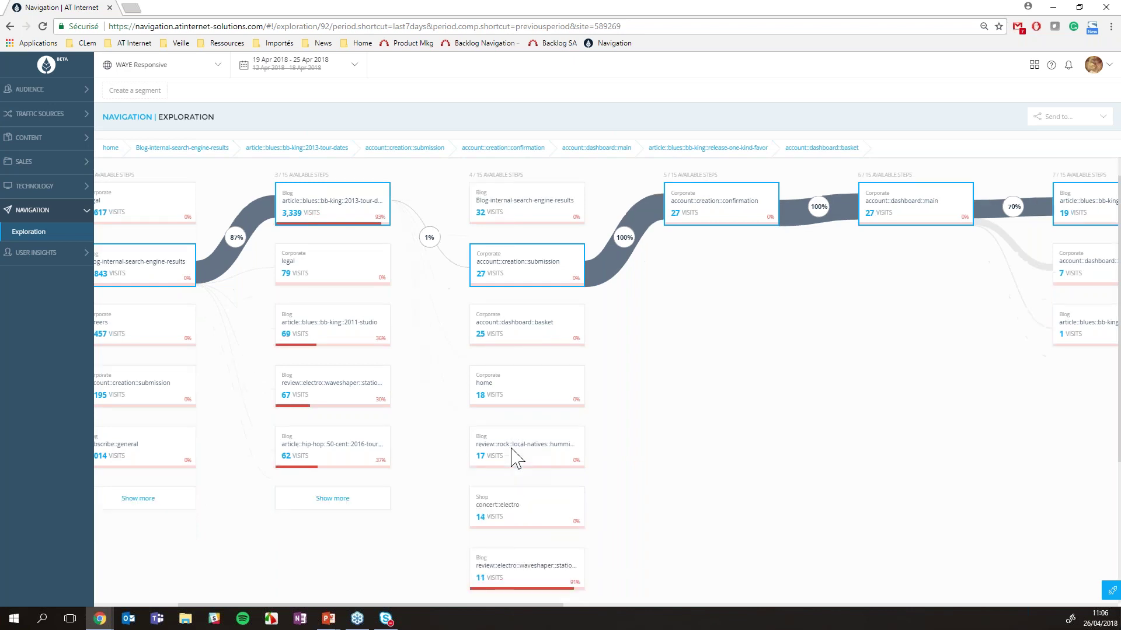
pyautogui.scroll(2, 516, 458)
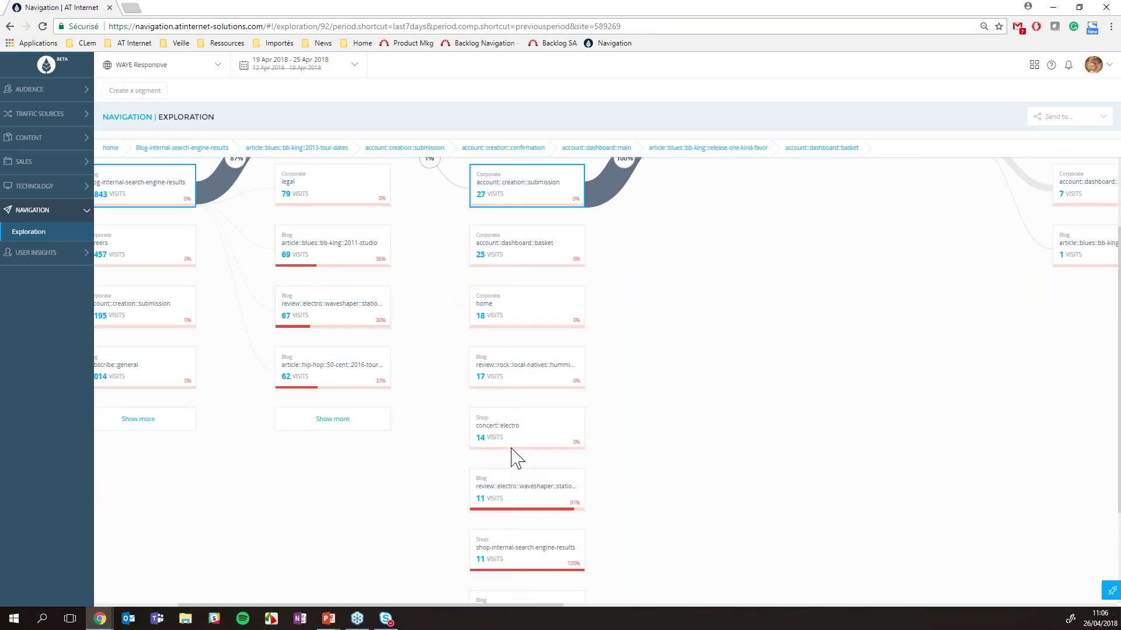
pyautogui.scroll(2, 516, 459)
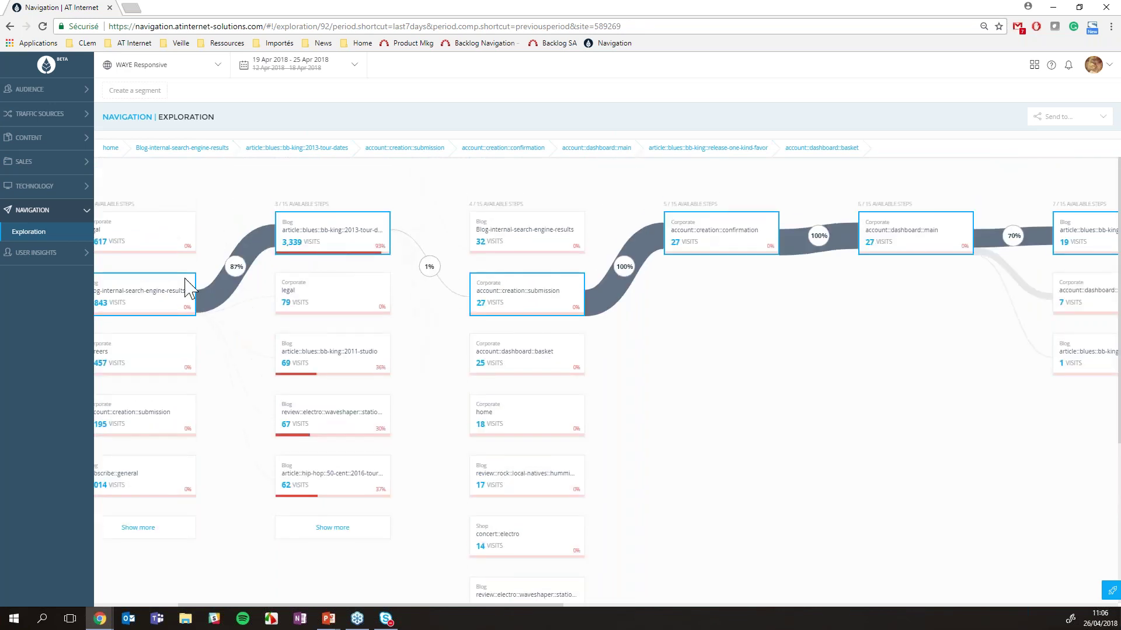
# Shorten the path to Blog-internal-search-engine-results and show more of the second-step pages.
pyautogui.click(169, 293)
pyautogui.click(371, 528)
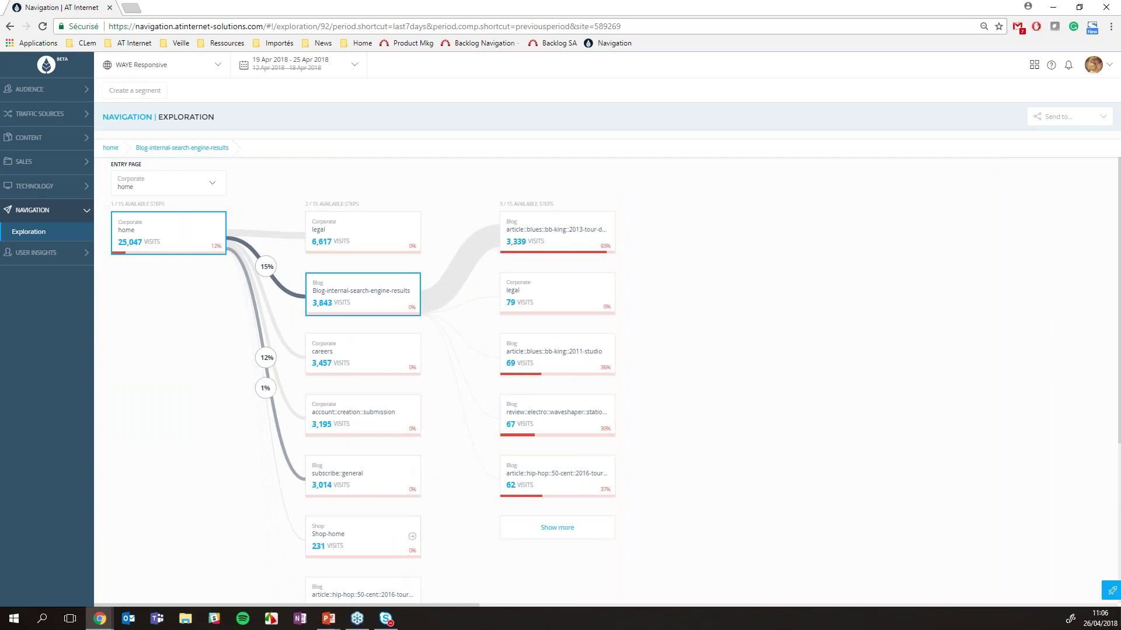
pyautogui.scroll(-3, 382, 575)
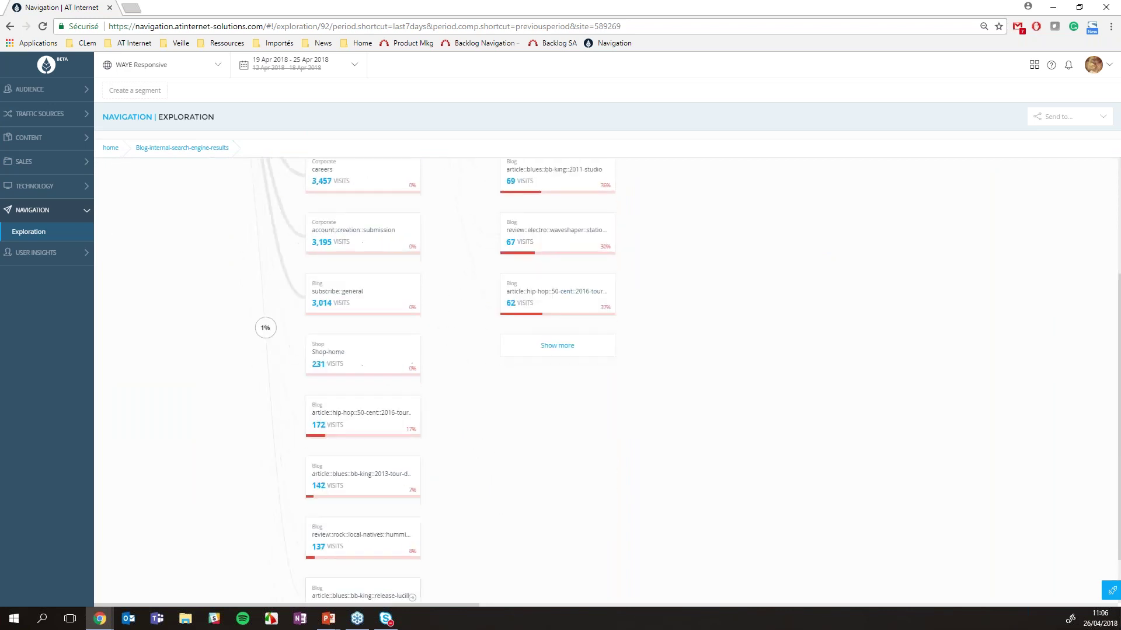
pyautogui.scroll(3, 362, 432)
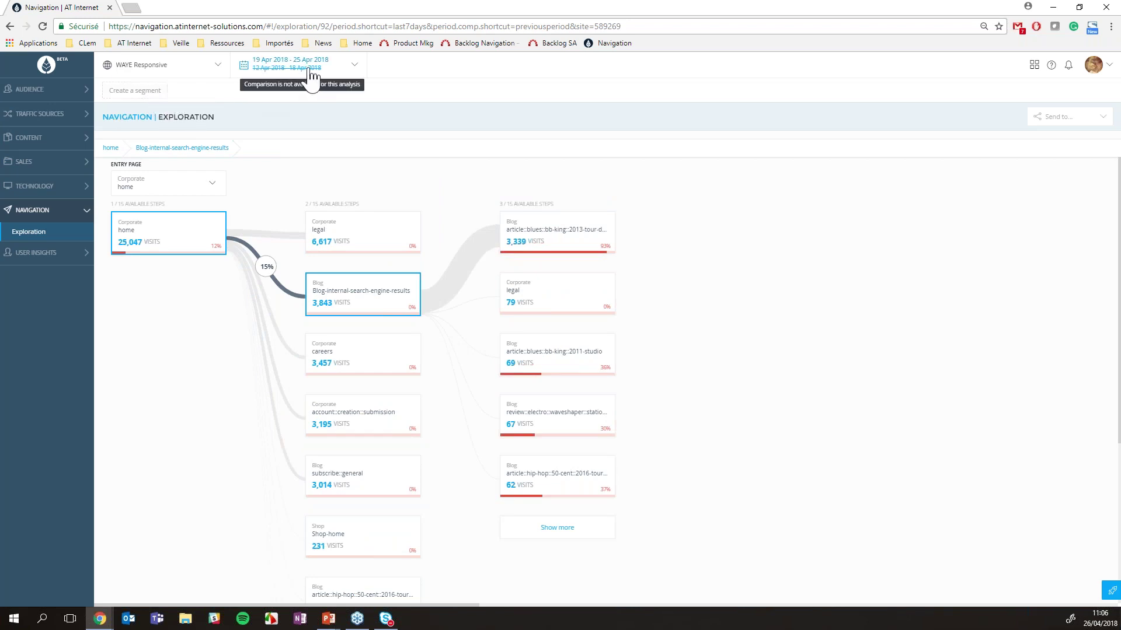
# Set the analysis period to the last 30 days.
pyautogui.click(354, 69)
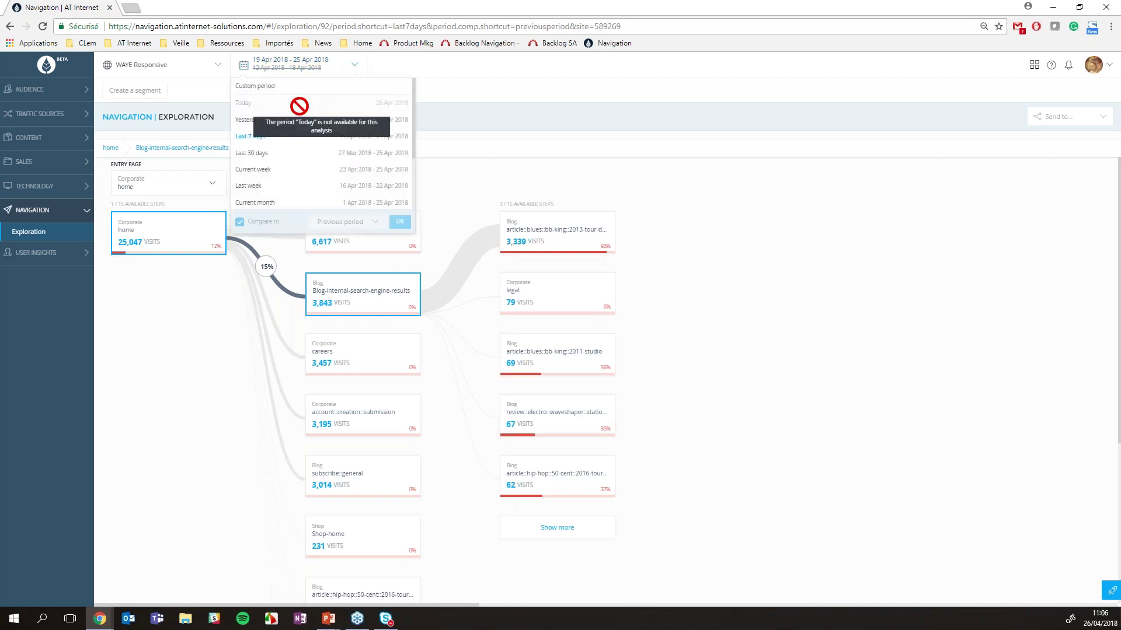
pyautogui.click(250, 153)
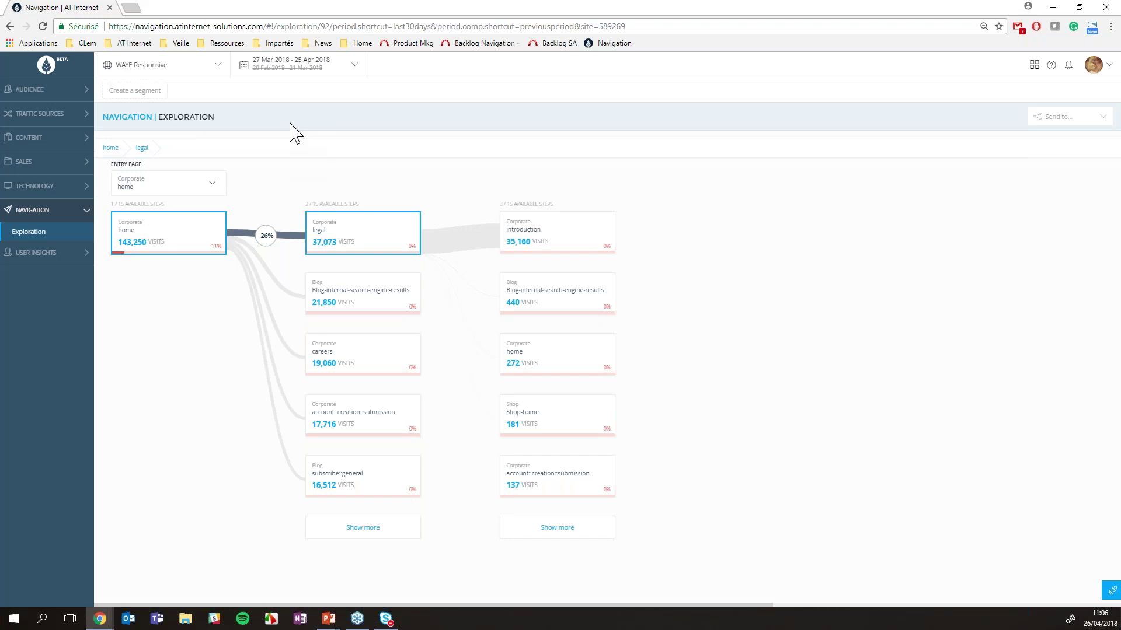
pyautogui.click(296, 67)
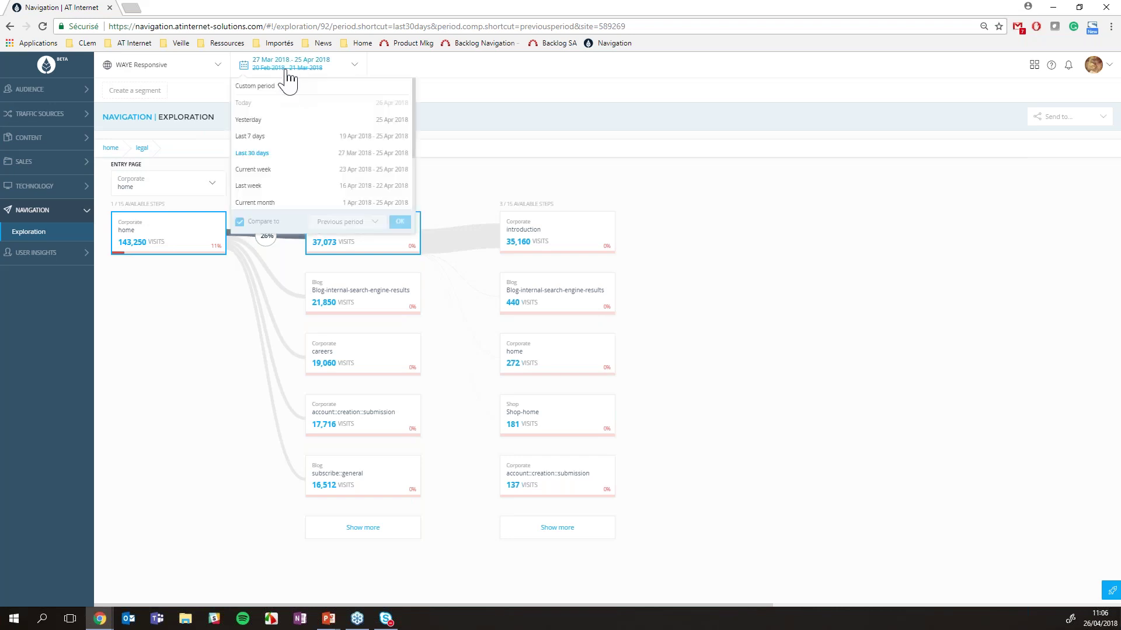
pyautogui.click(259, 155)
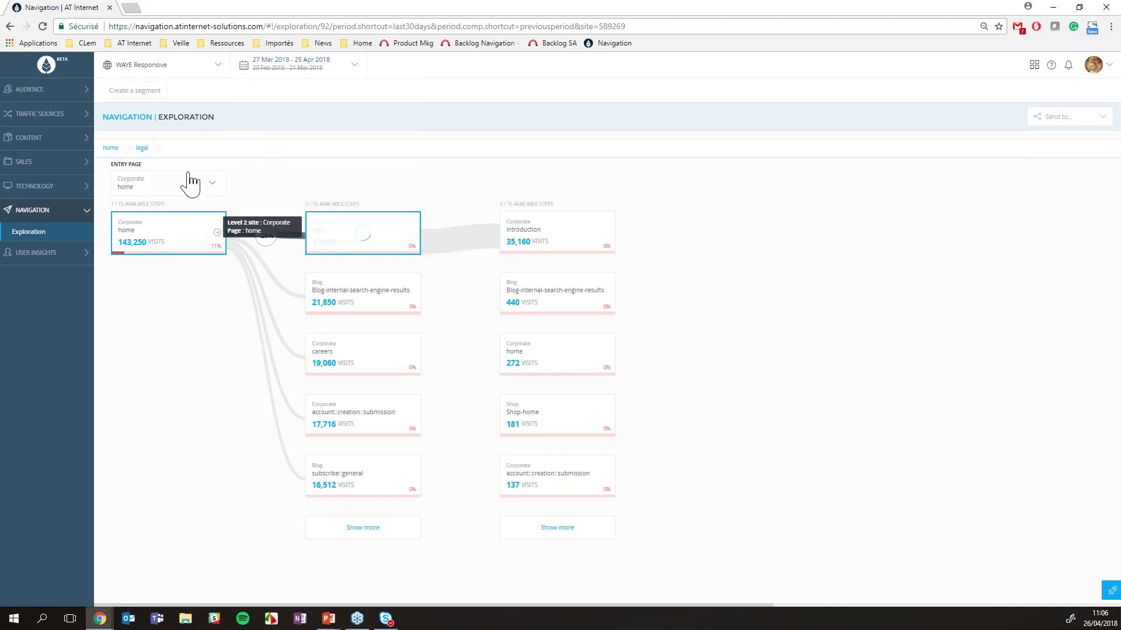
# Reselect the Corporate home page as entry page and show more of the second-step pages.
pyautogui.click(212, 193)
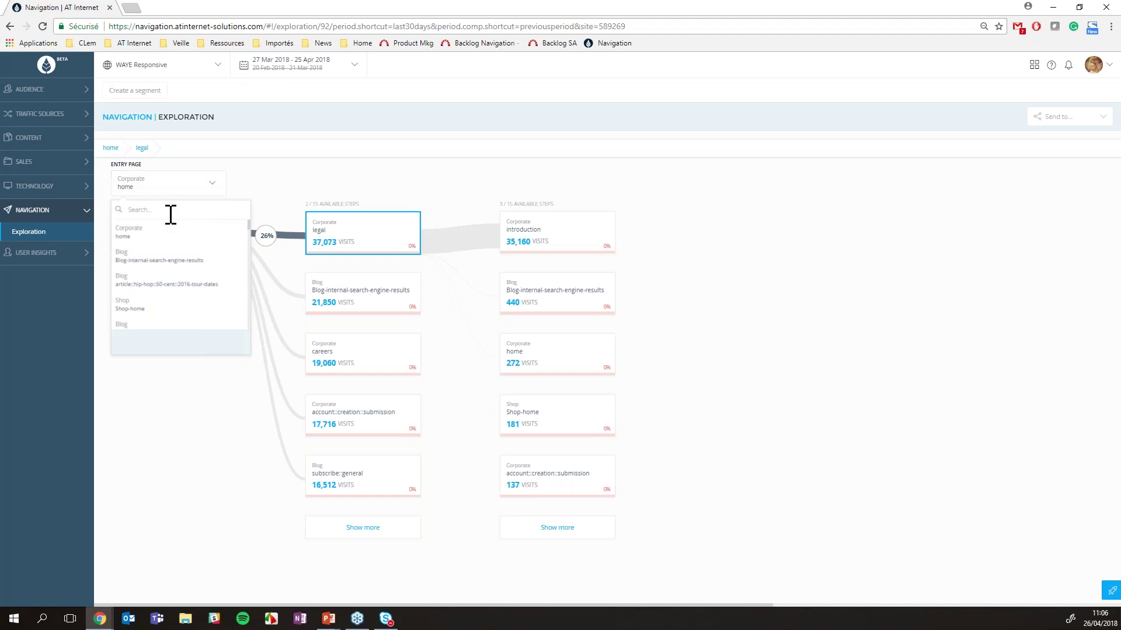
pyautogui.click(139, 237)
pyautogui.moveTo(217, 249)
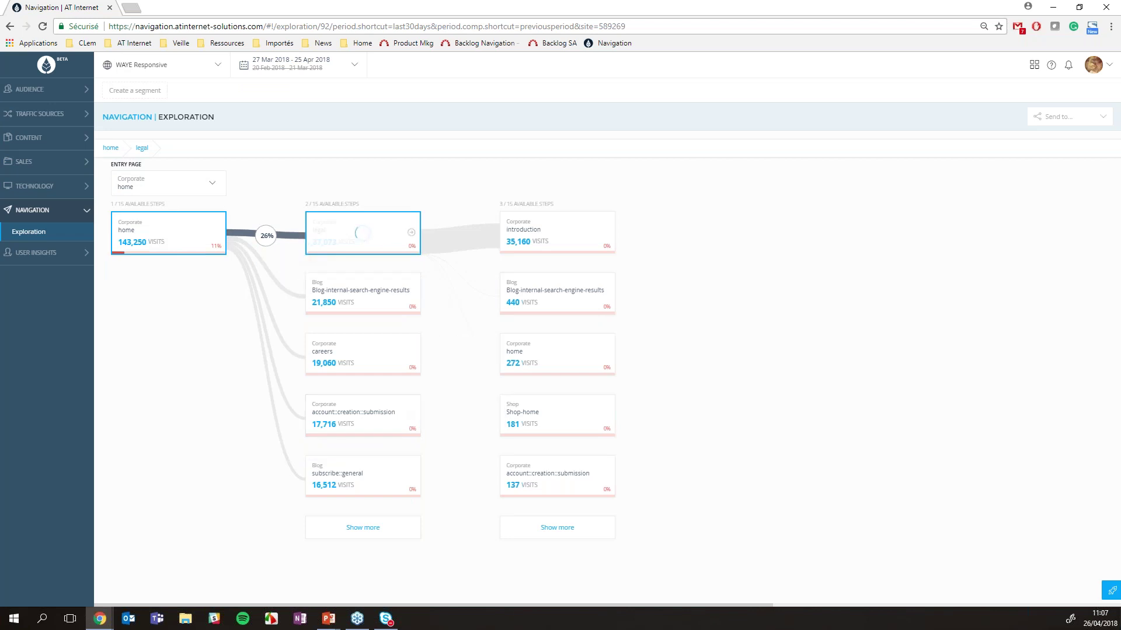
pyautogui.click(370, 529)
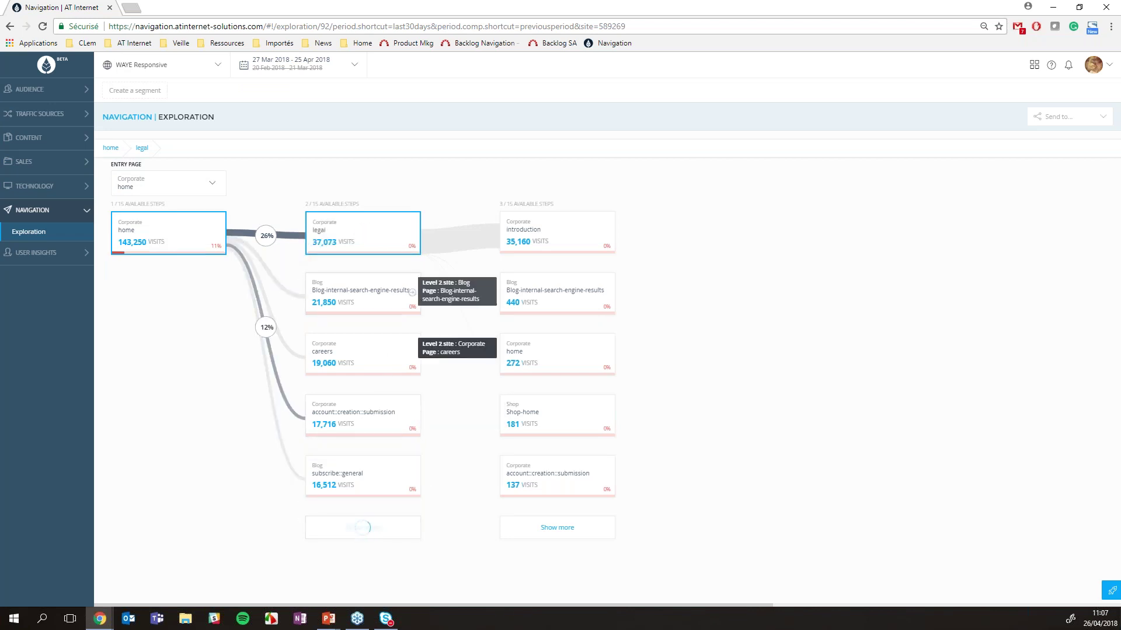
# Create a segment on the Sources dimension limited to Direct traffic.
pyautogui.click(143, 95)
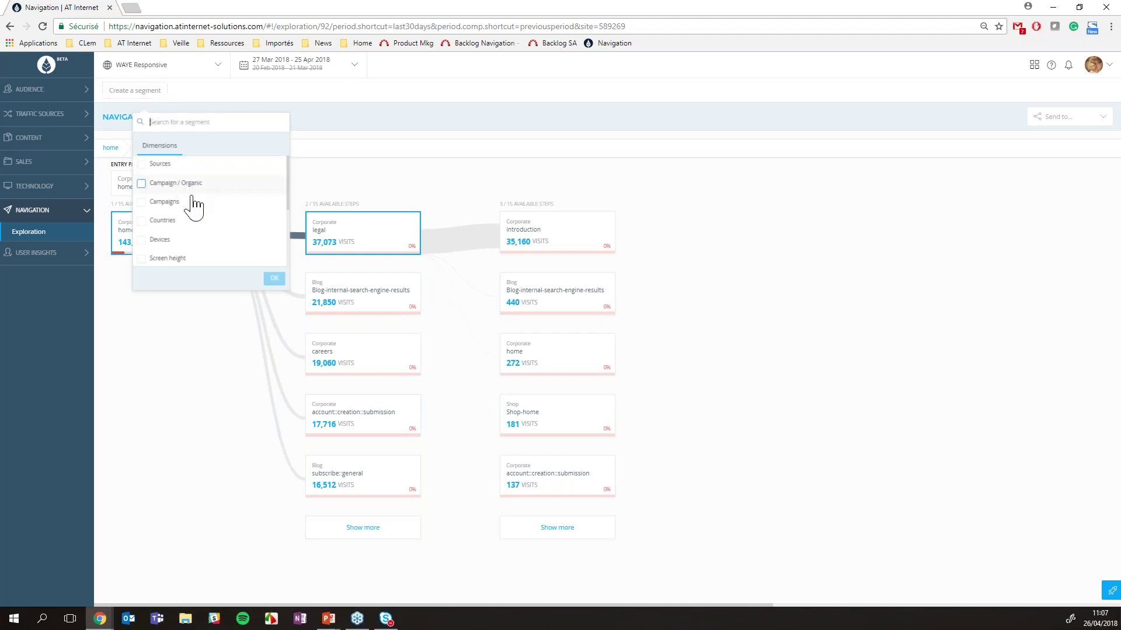
pyautogui.click(158, 166)
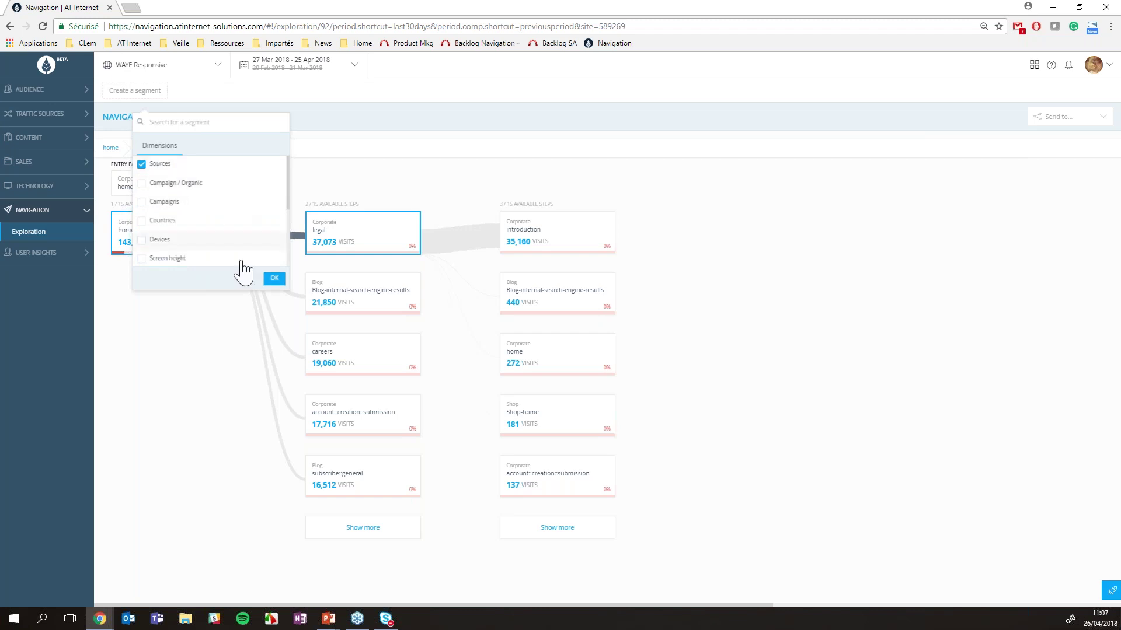
pyautogui.click(273, 279)
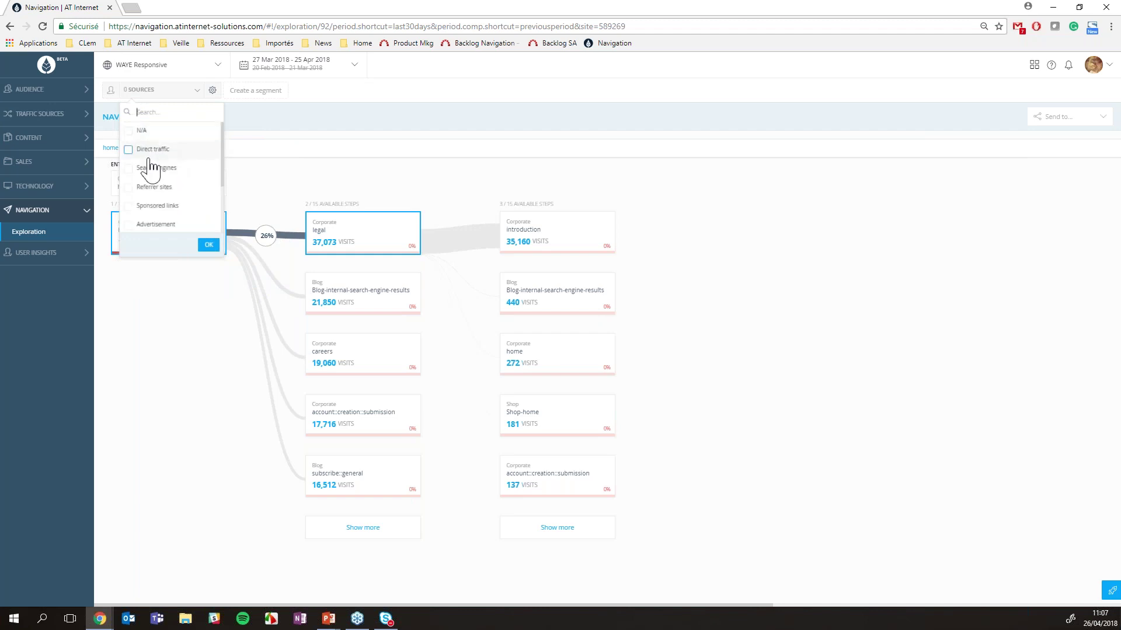
pyautogui.click(129, 150)
pyautogui.click(209, 246)
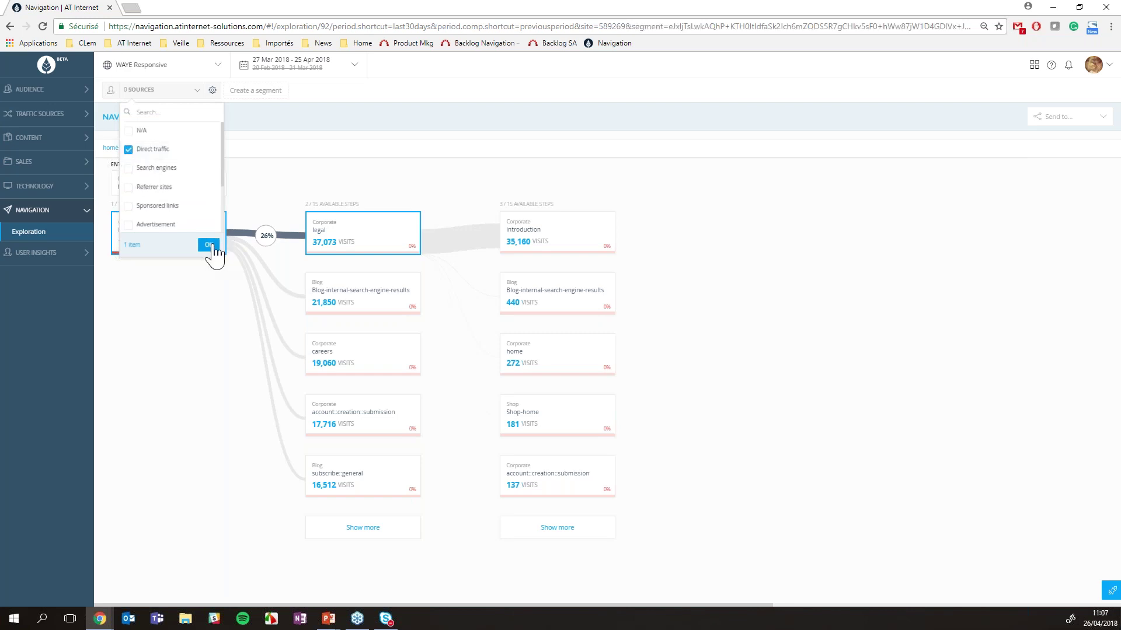
# Create a second segment on the Devices dimension limited to desktop.
pyautogui.click(262, 92)
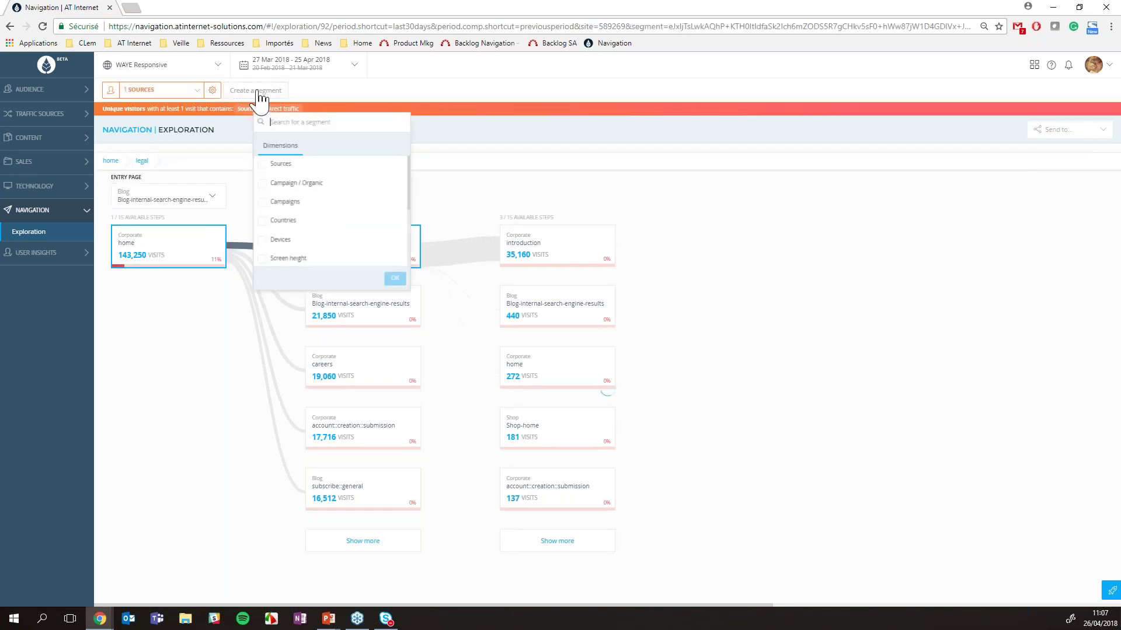
pyautogui.click(282, 240)
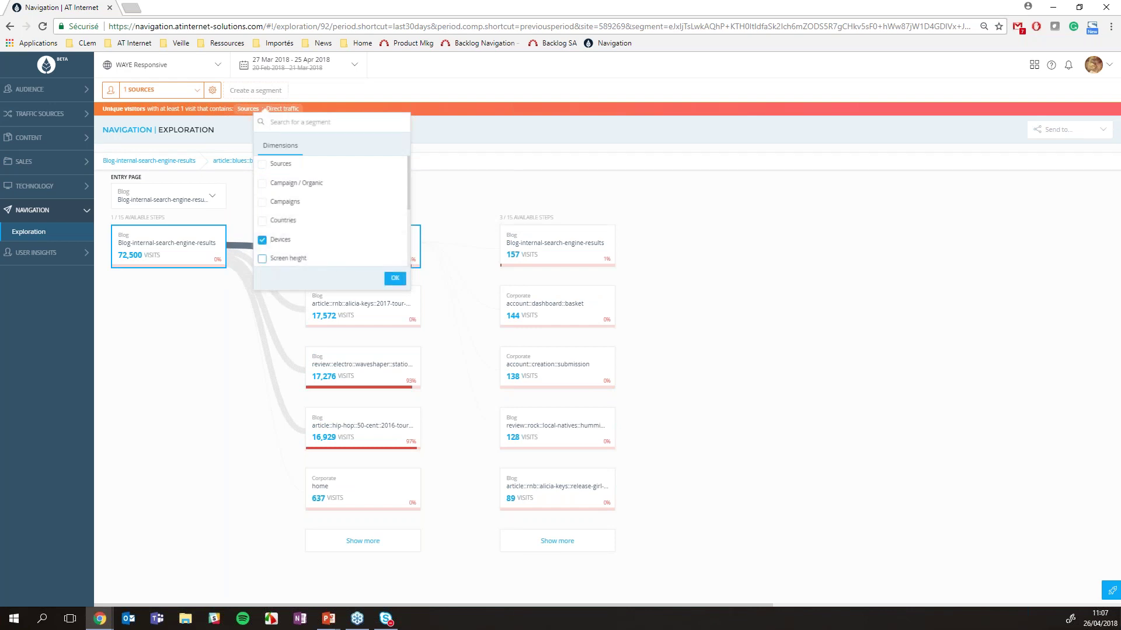
pyautogui.click(394, 278)
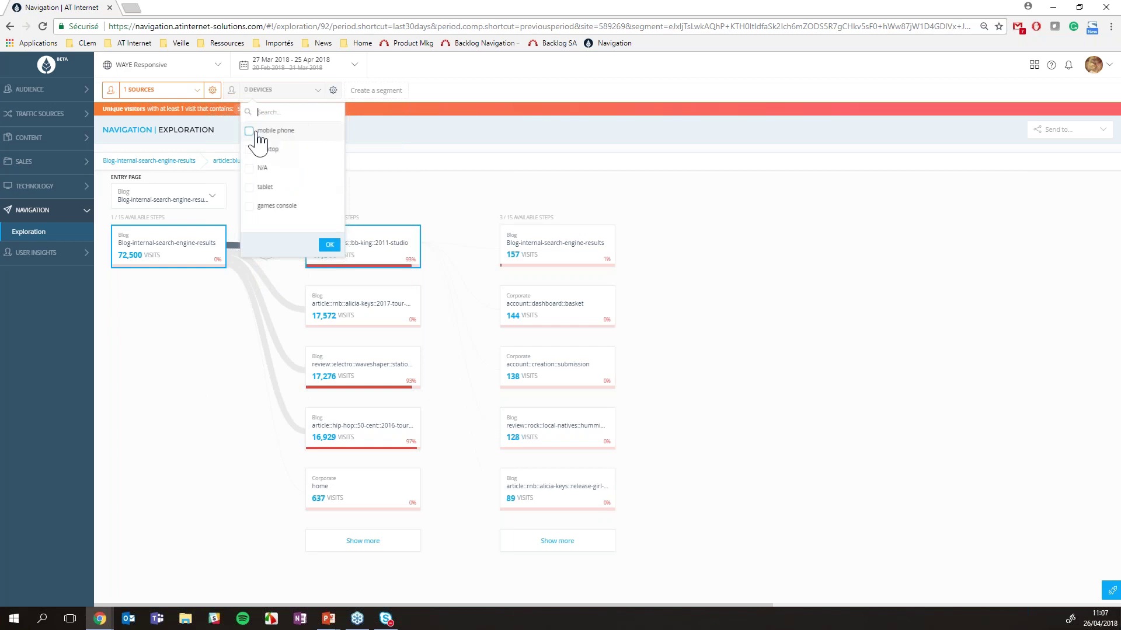
pyautogui.click(256, 149)
pyautogui.click(328, 245)
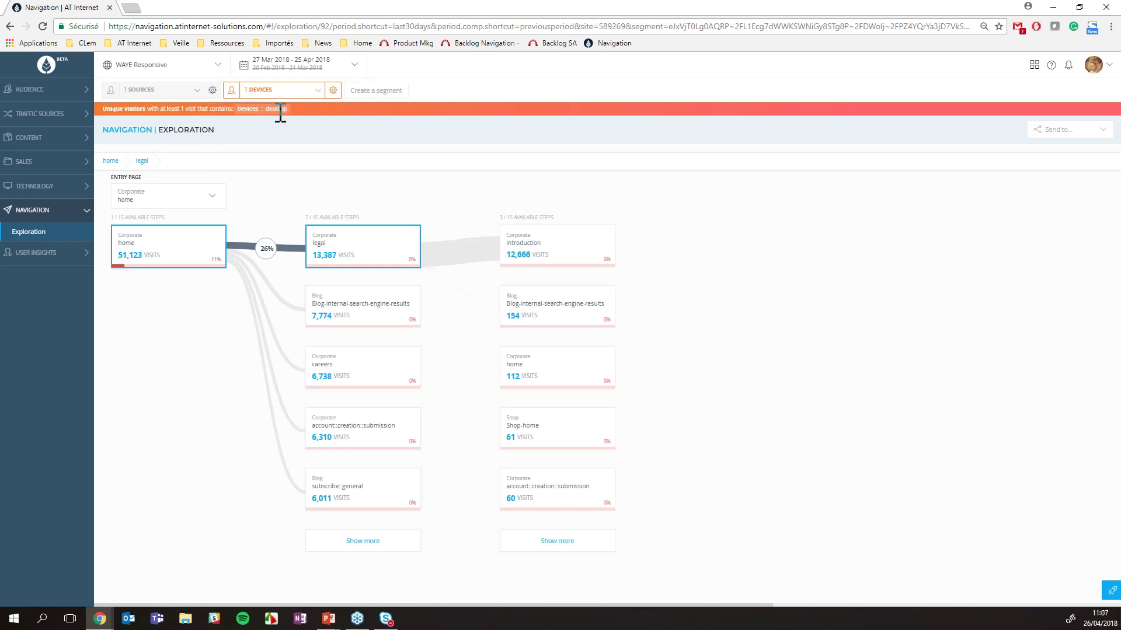
# Reactivate the Sources segment, and delete both the Devices and Sources segments.
pyautogui.click(213, 90)
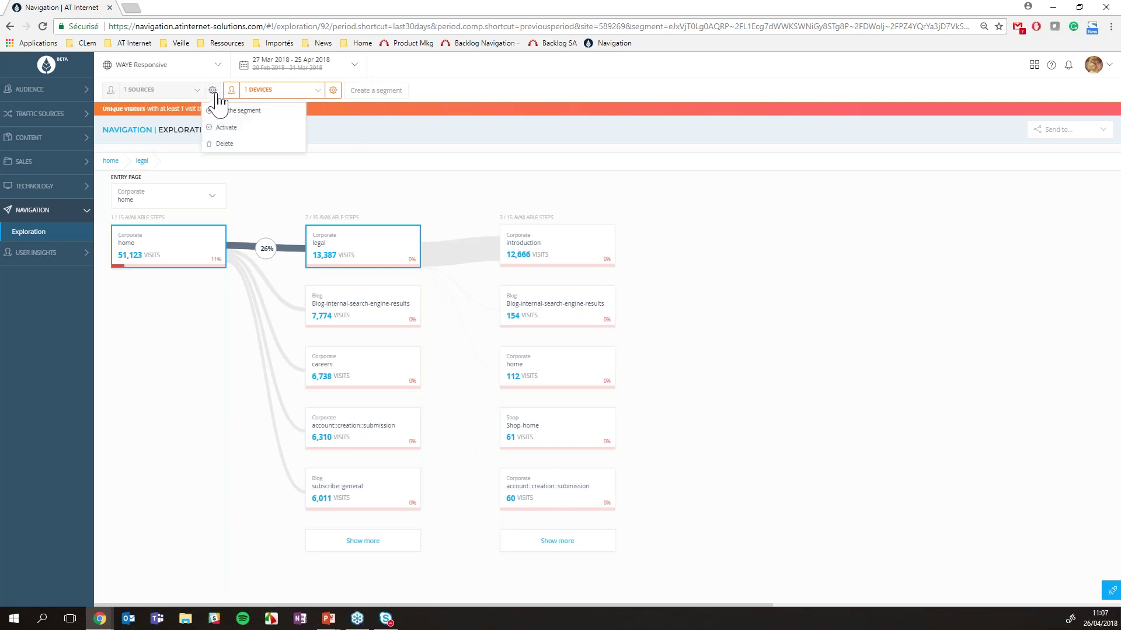
pyautogui.click(227, 129)
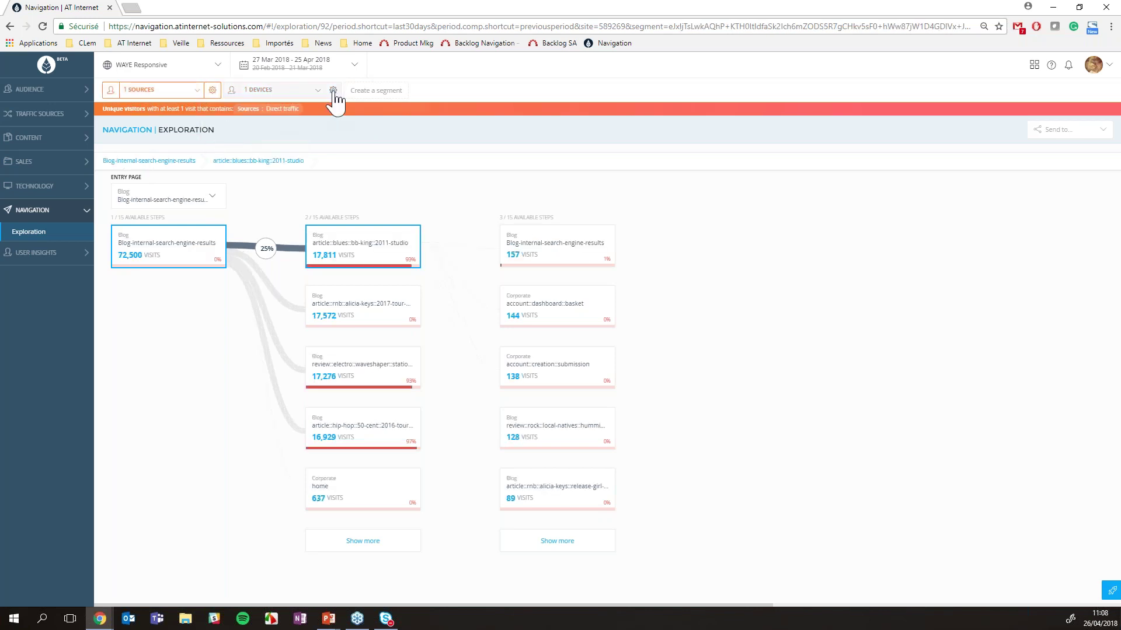
pyautogui.click(333, 91)
pyautogui.click(346, 147)
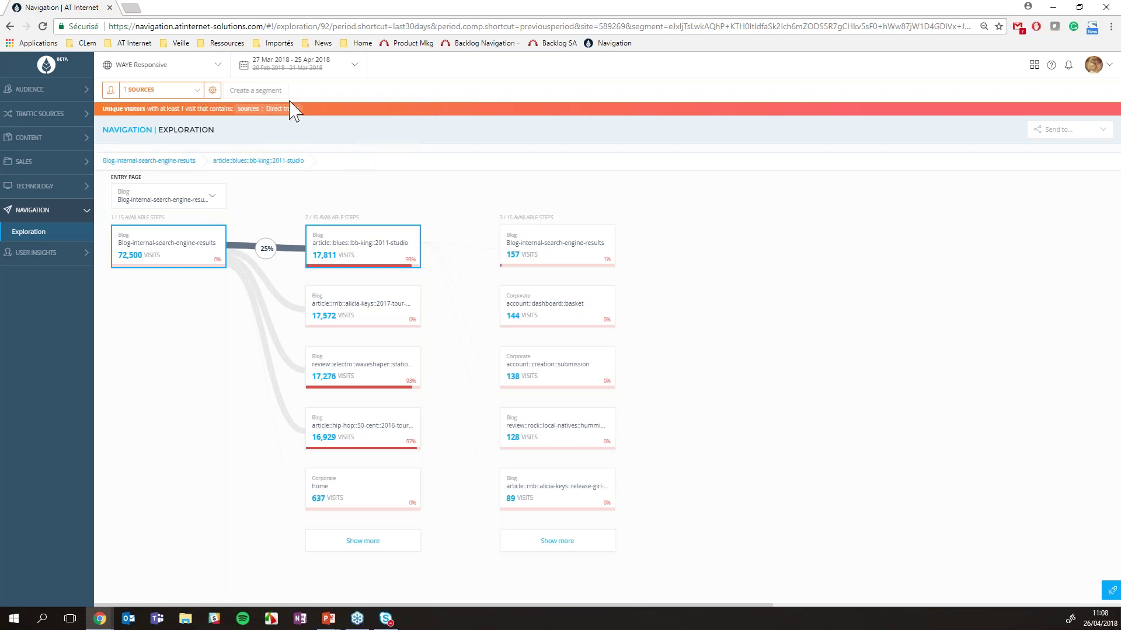
pyautogui.click(212, 90)
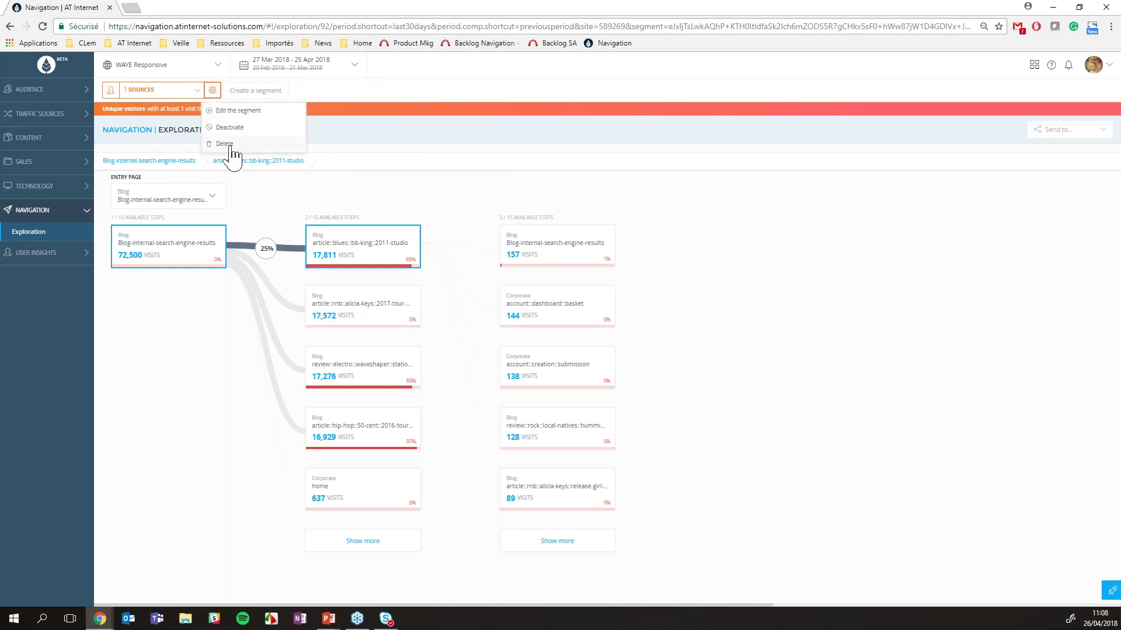
pyautogui.click(224, 145)
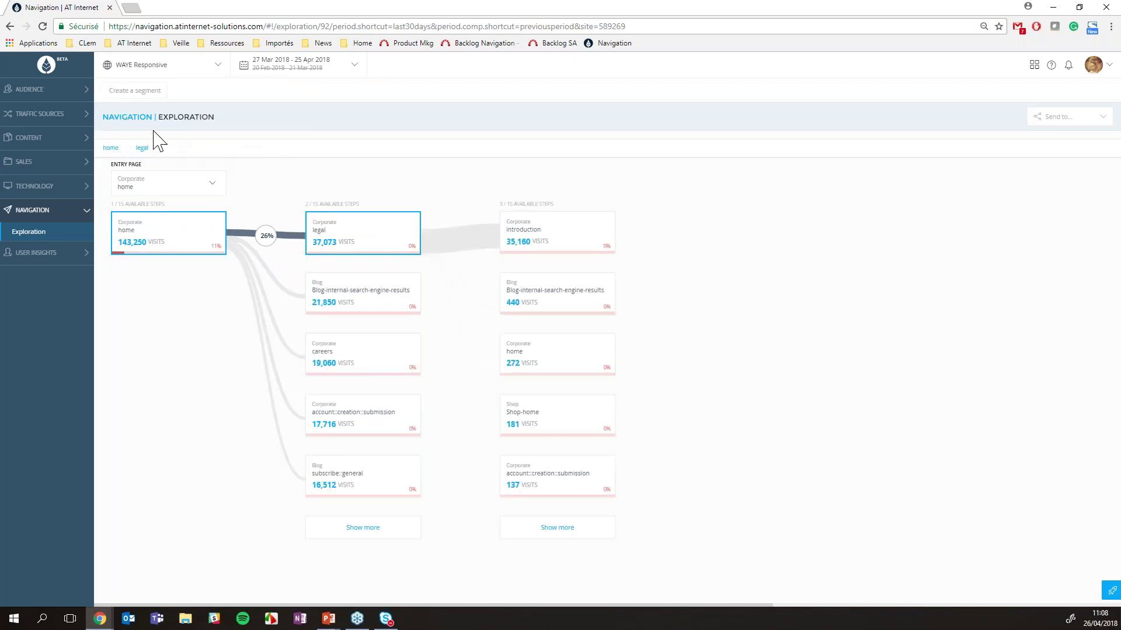
# Extend the path from legal through introduction, contacts and careers, then replace careers with account::creation::submission and continue to account::creation::confirmation.
pyautogui.click(551, 242)
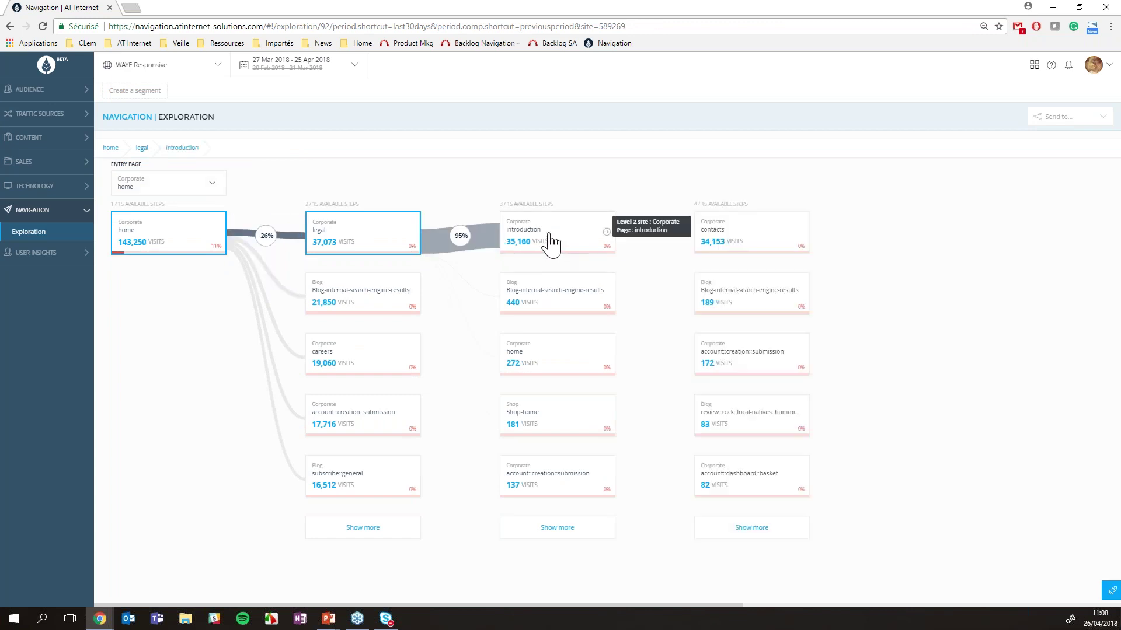
pyautogui.click(758, 241)
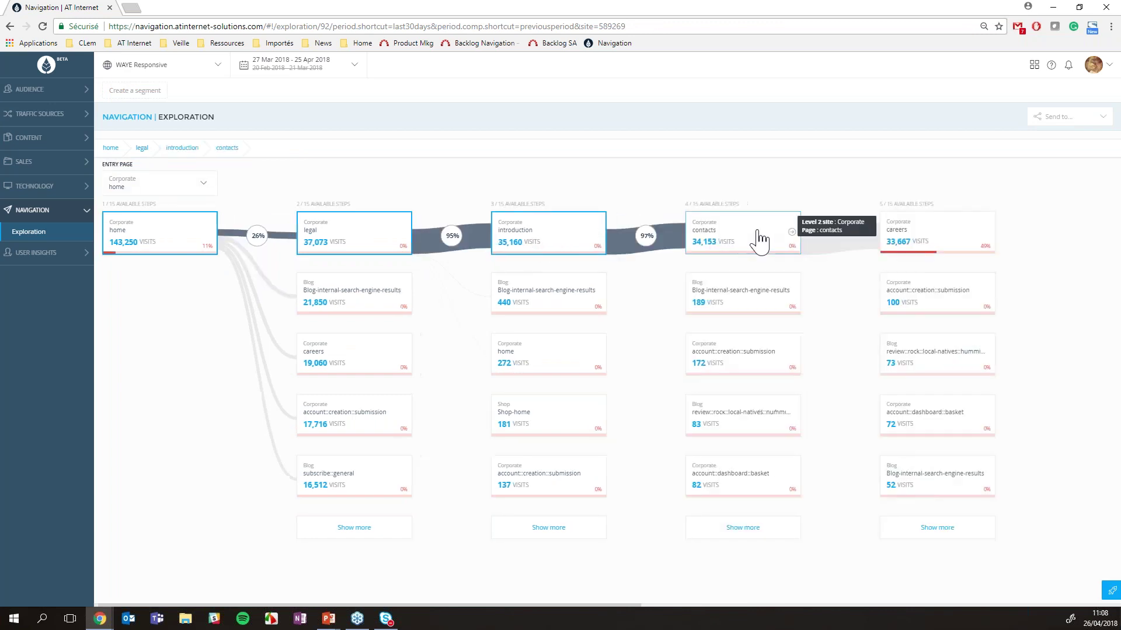
pyautogui.click(888, 239)
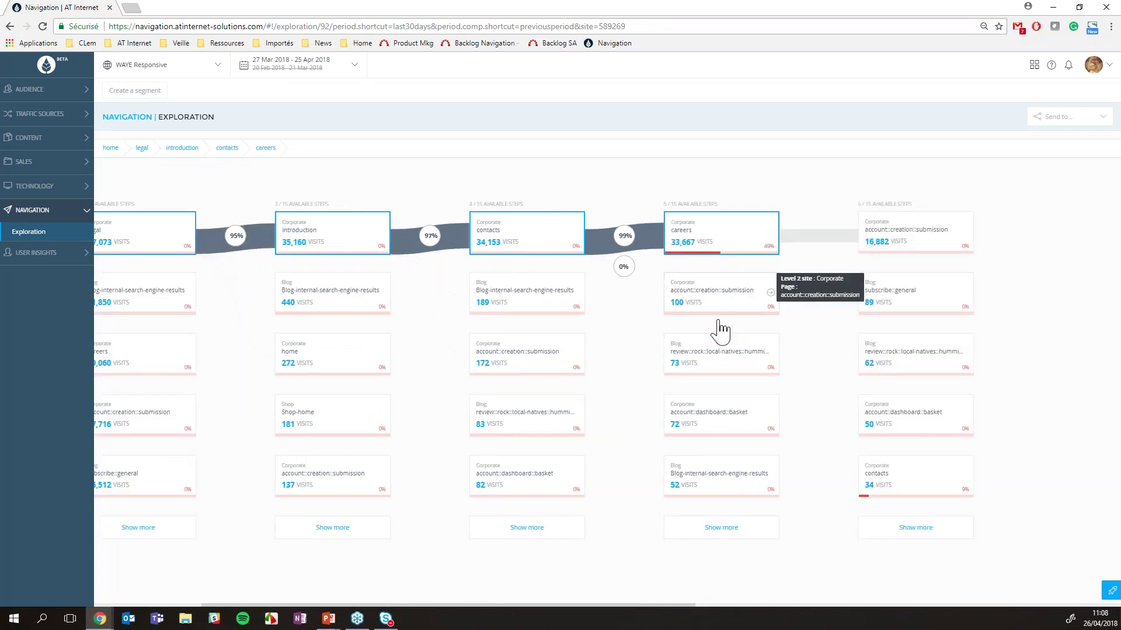
pyautogui.click(717, 292)
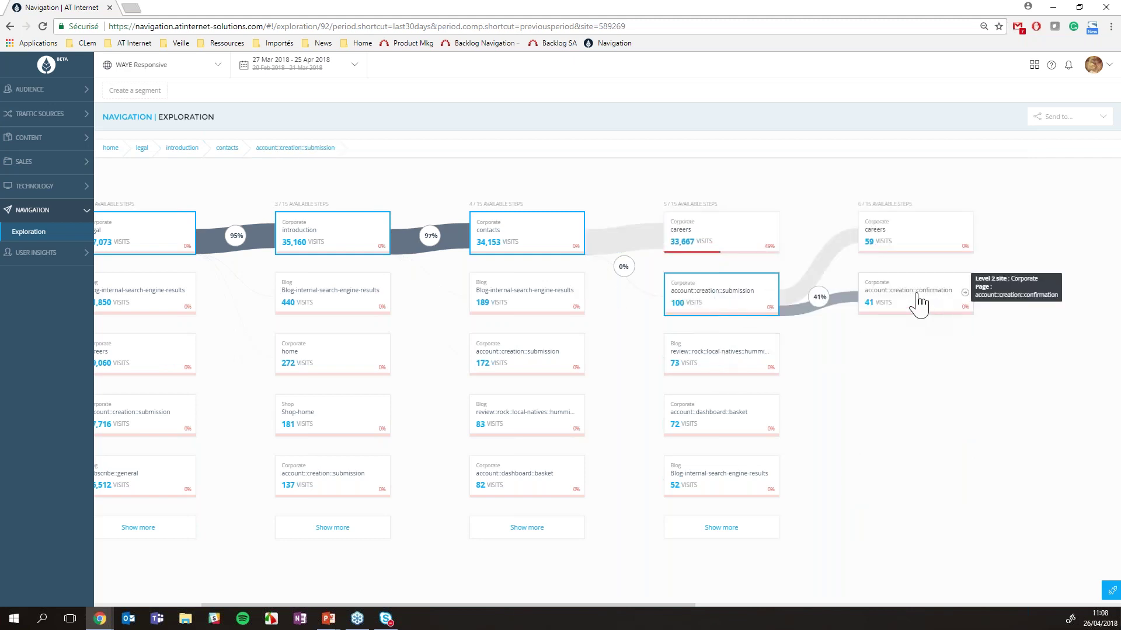
pyautogui.click(918, 303)
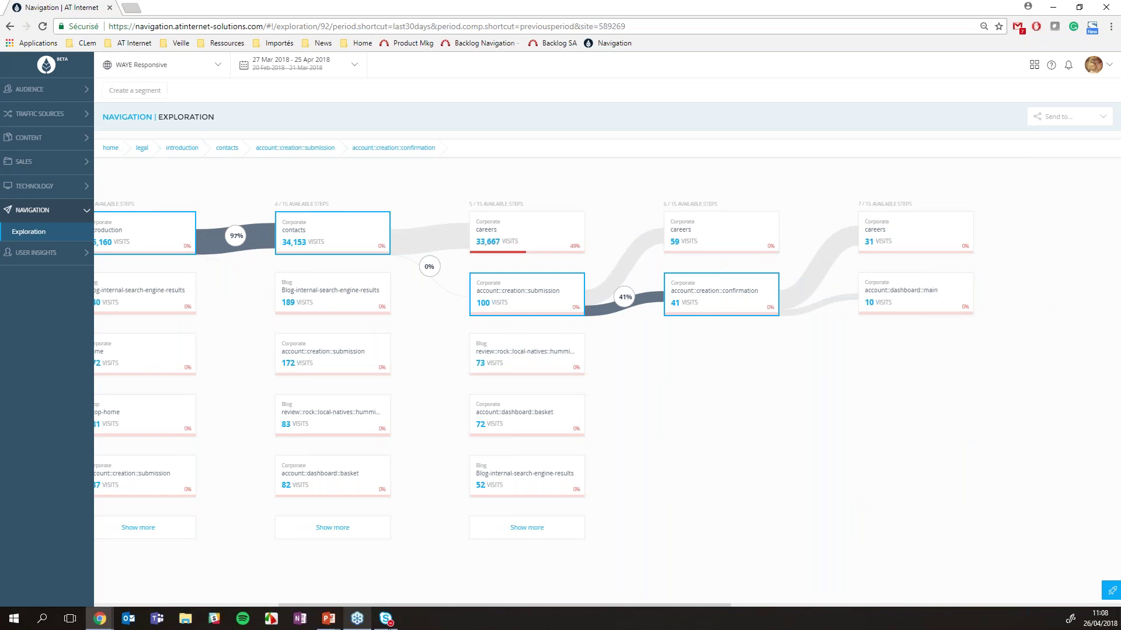
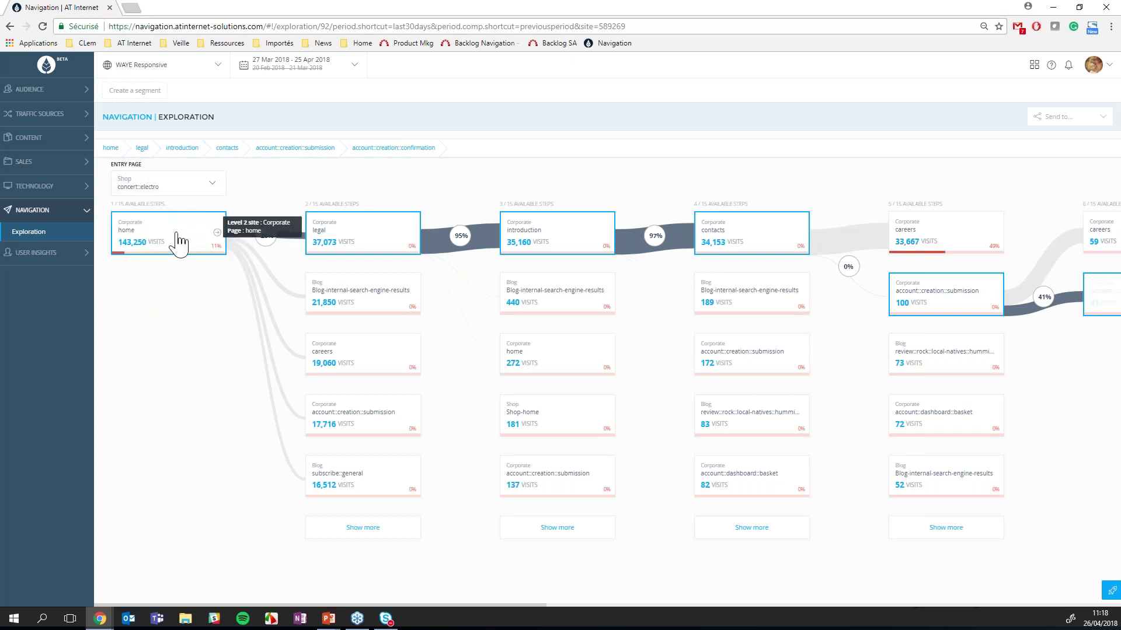
# Set the entry page to the Blog page article::rnb::alicia-keys::release-girl-on-fire.
pyautogui.click(210, 189)
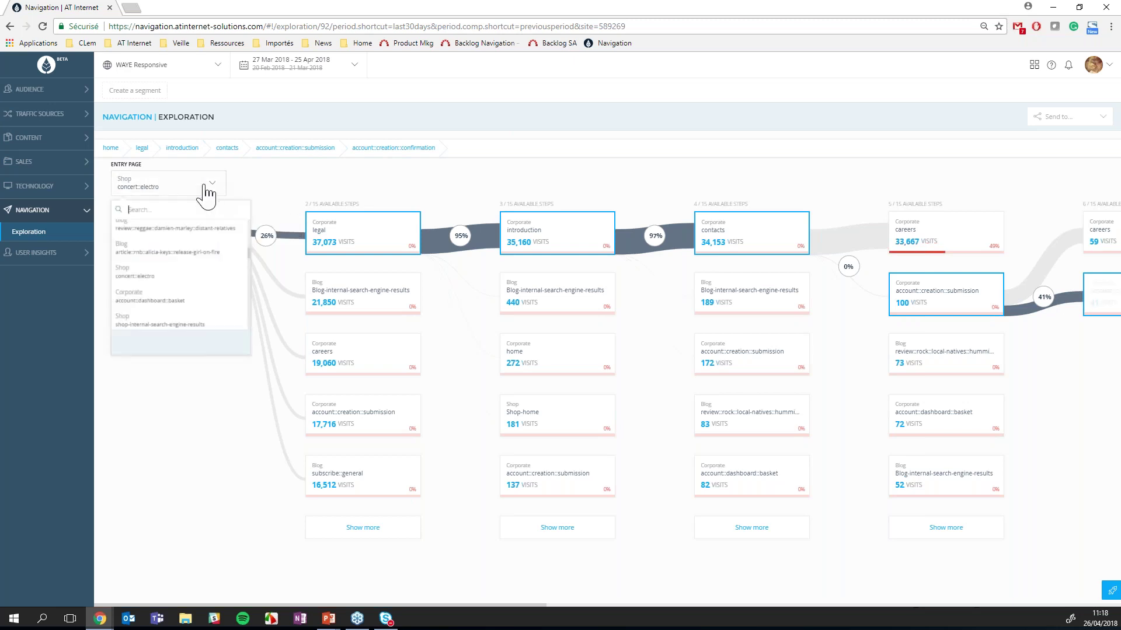
pyautogui.click(146, 254)
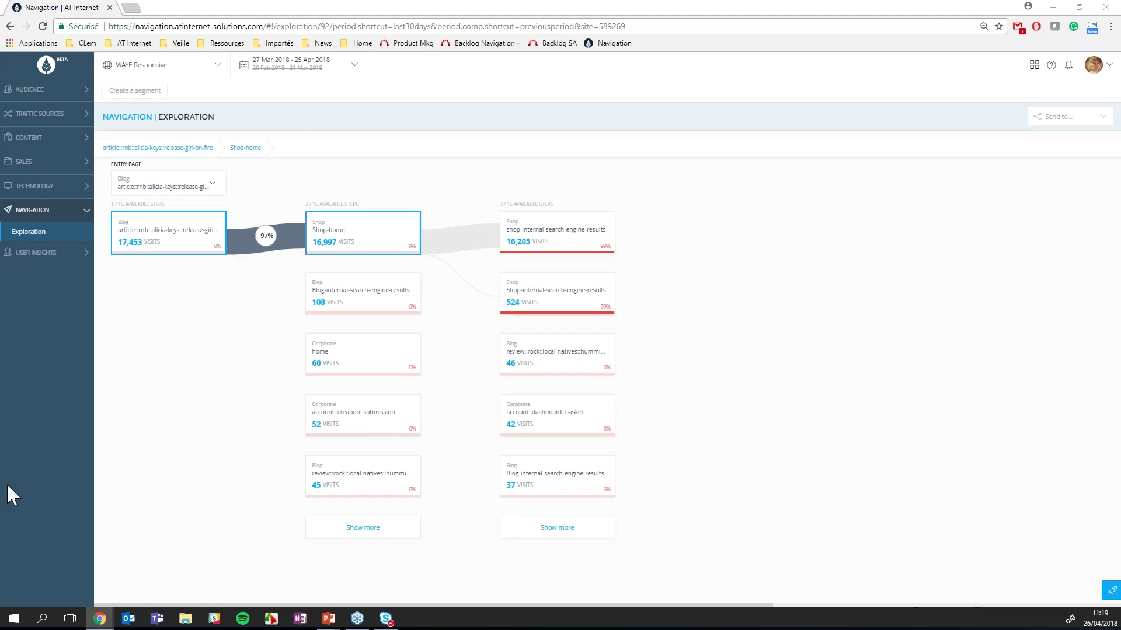
pyautogui.click(210, 185)
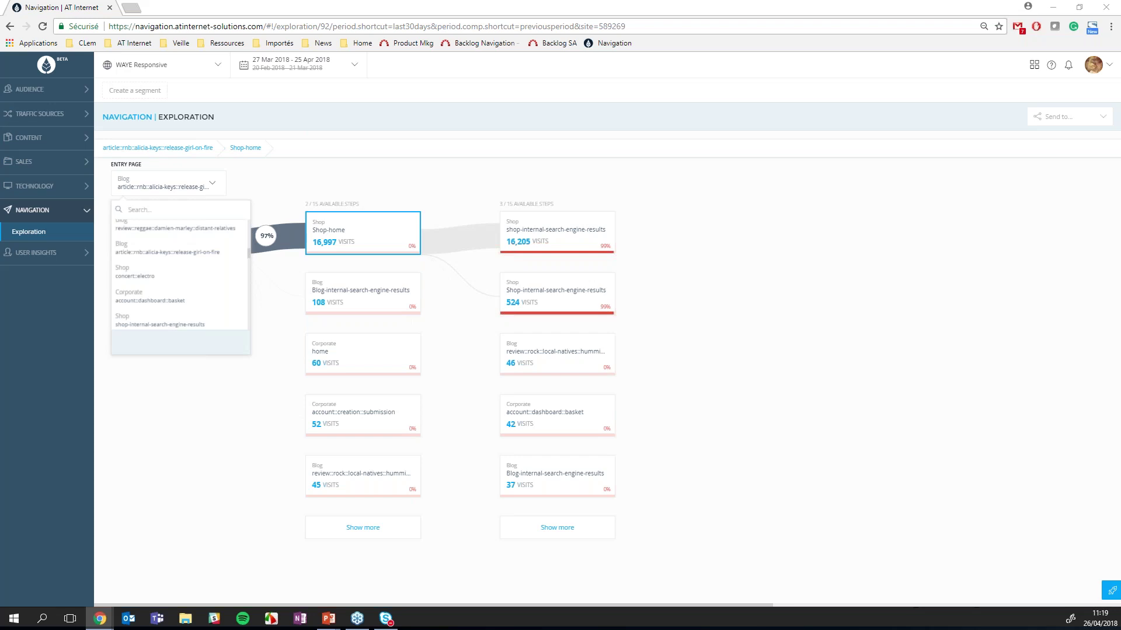
pyautogui.click(269, 193)
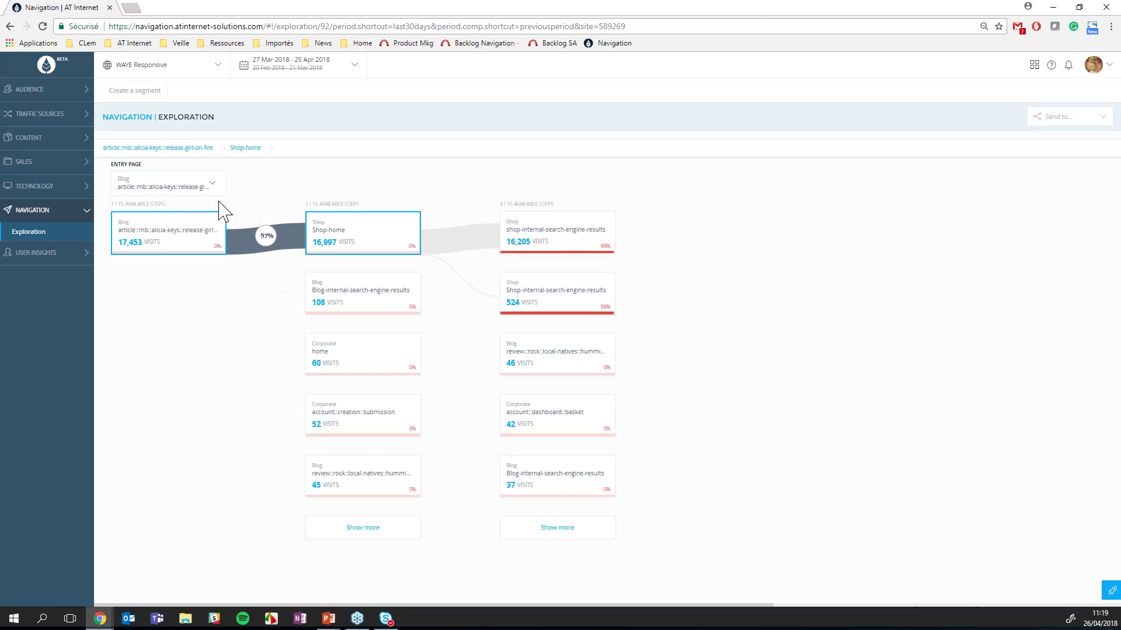
pyautogui.moveTo(146, 265)
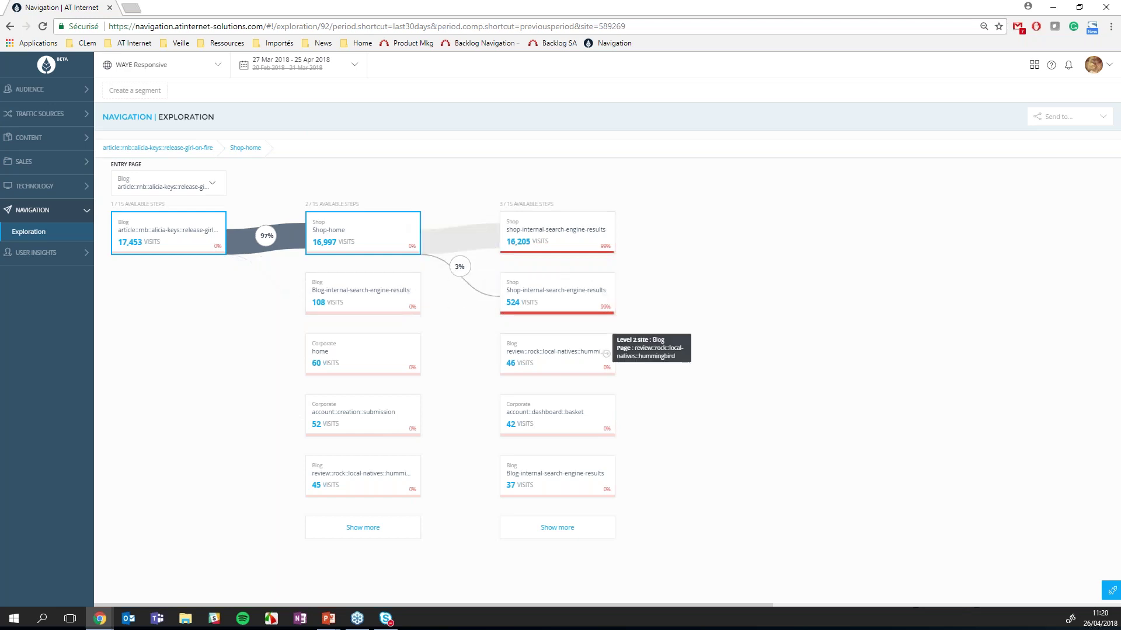
# Switch the entry page back to the Corporate home page.
pyautogui.click(180, 187)
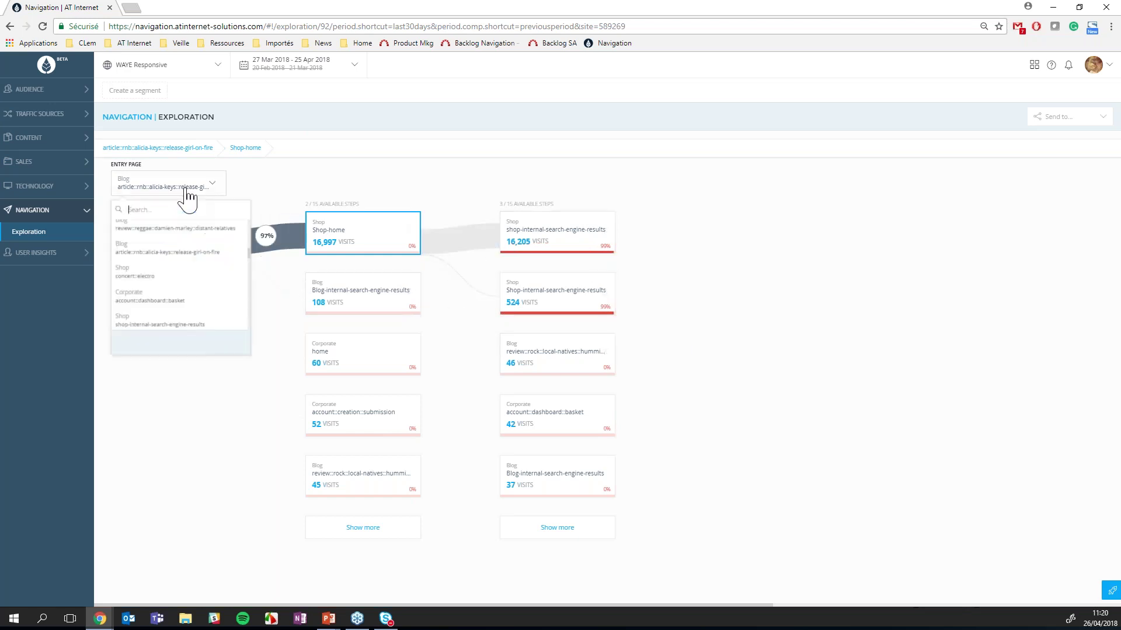
pyautogui.scroll(2, 176, 269)
pyautogui.click(150, 241)
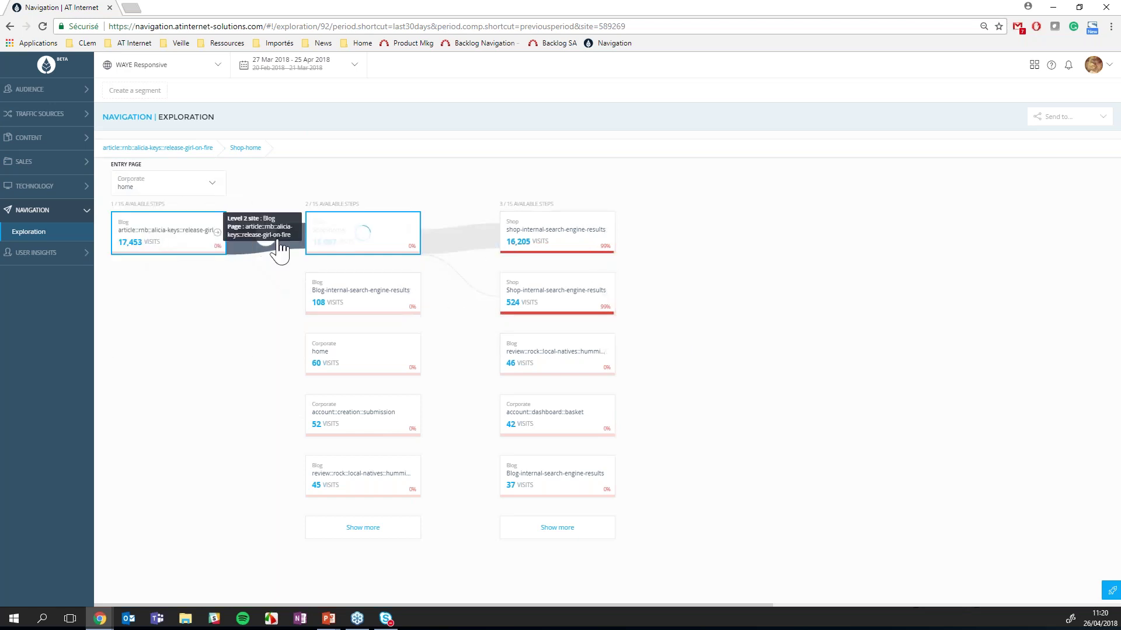
# Change the analysis period to the last 7 days and check the visits that ended on the home step.
pyautogui.click(344, 71)
pyautogui.click(260, 143)
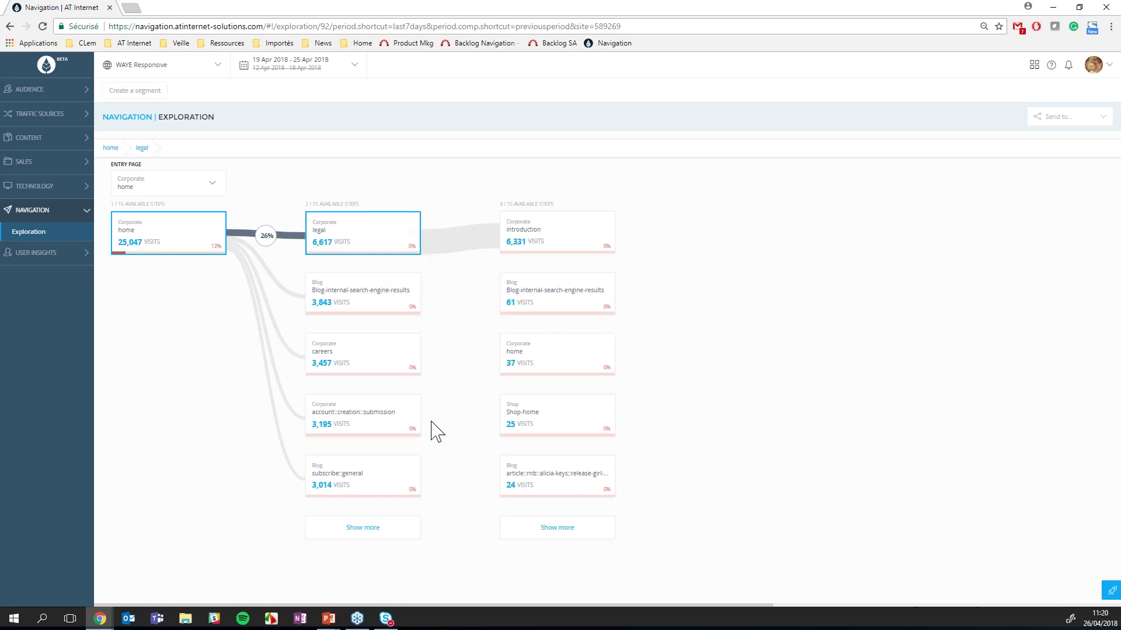
pyautogui.moveTo(399, 254)
pyautogui.moveTo(218, 252)
pyautogui.moveTo(133, 256)
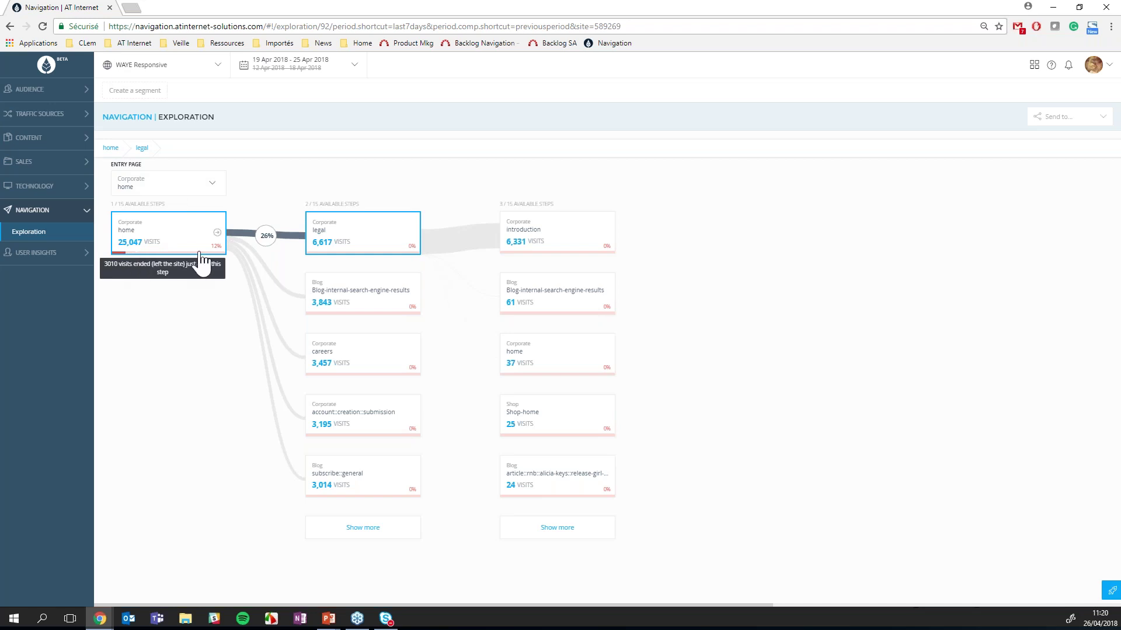